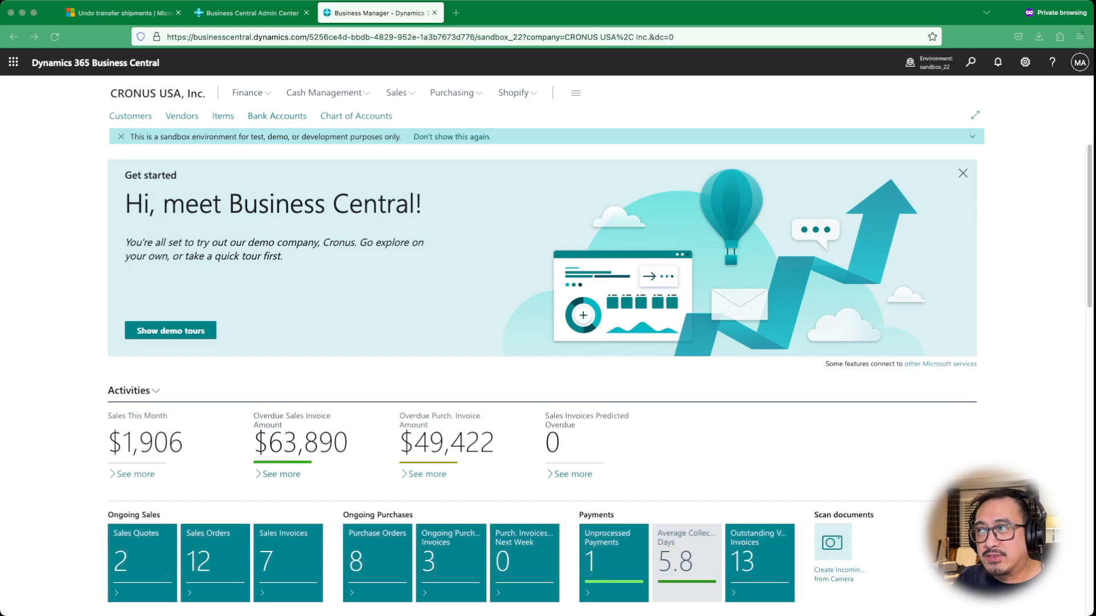
Search for "sal ord" and open the Sales Orders list
click(970, 62)
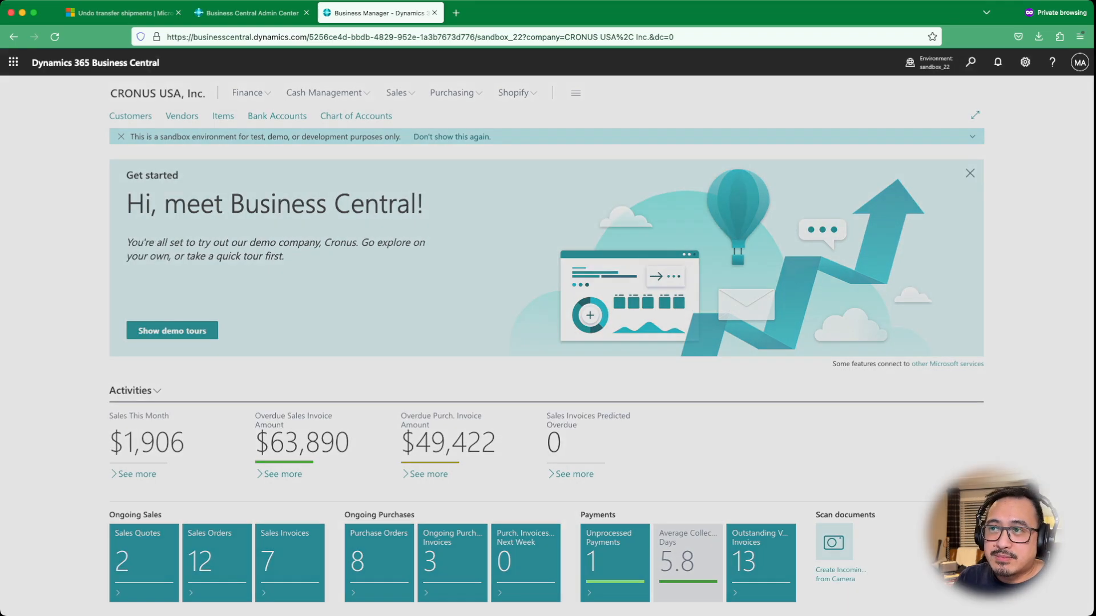
text(sal ord)
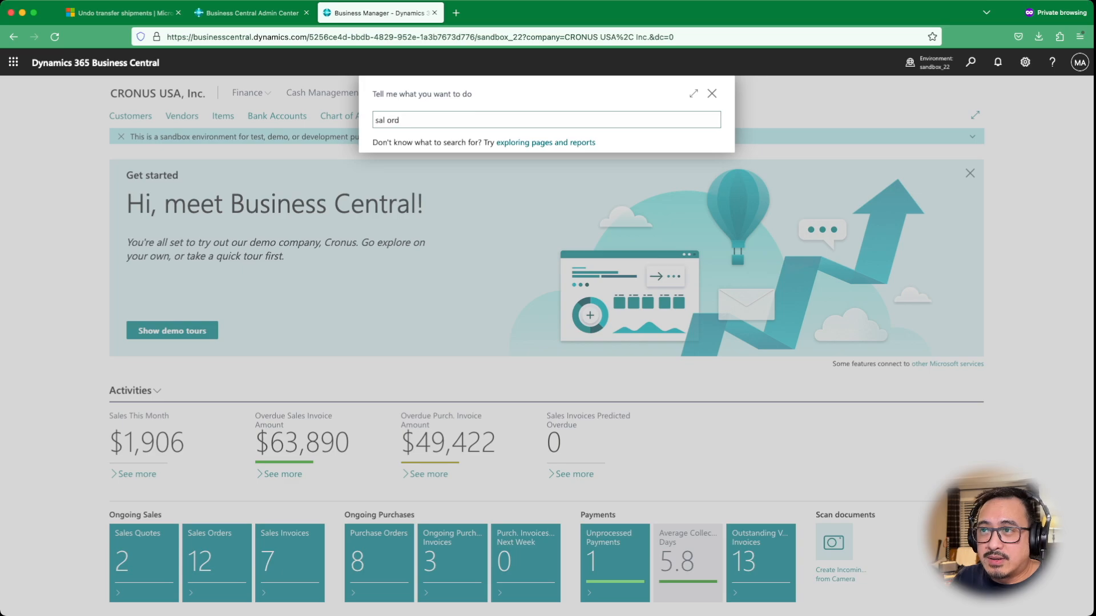
key(Return)
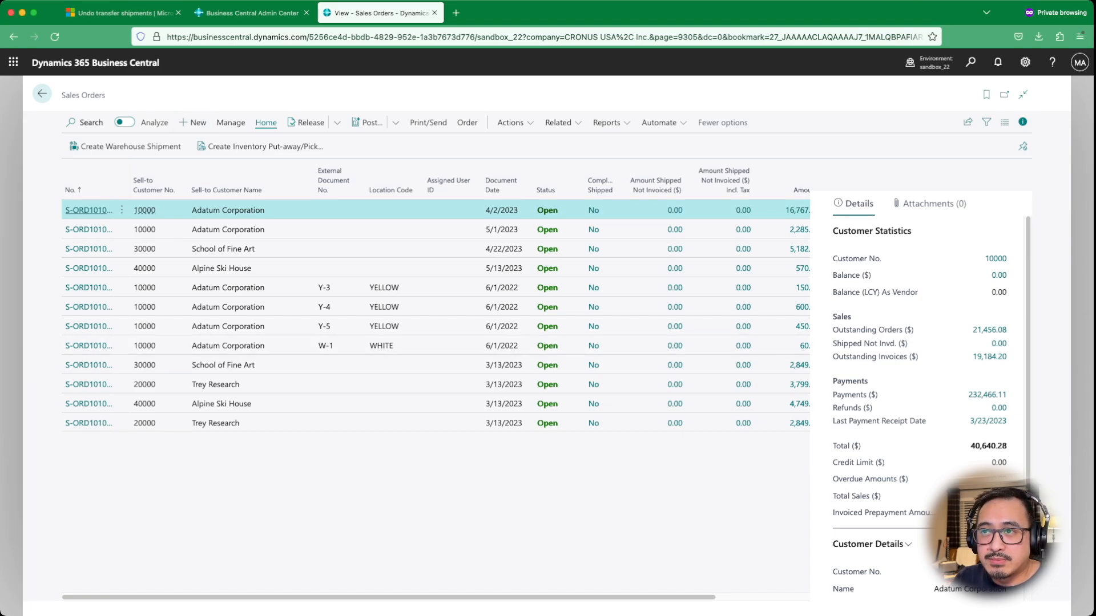
Create a new sales order for the customer Alpine Ski House
key(alt+n)
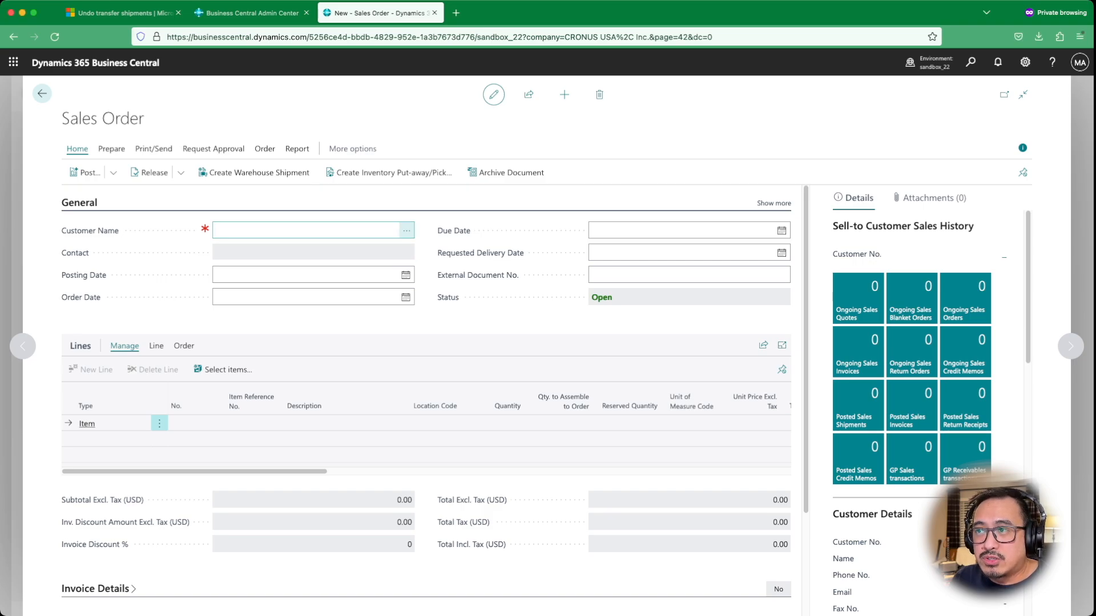
click(406, 231)
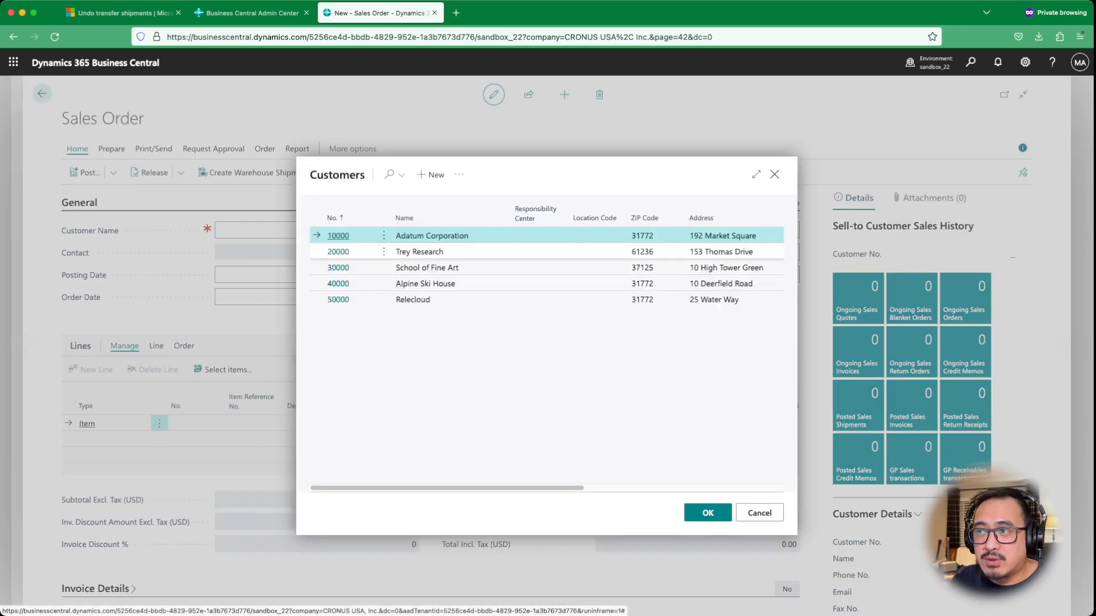
click(424, 283)
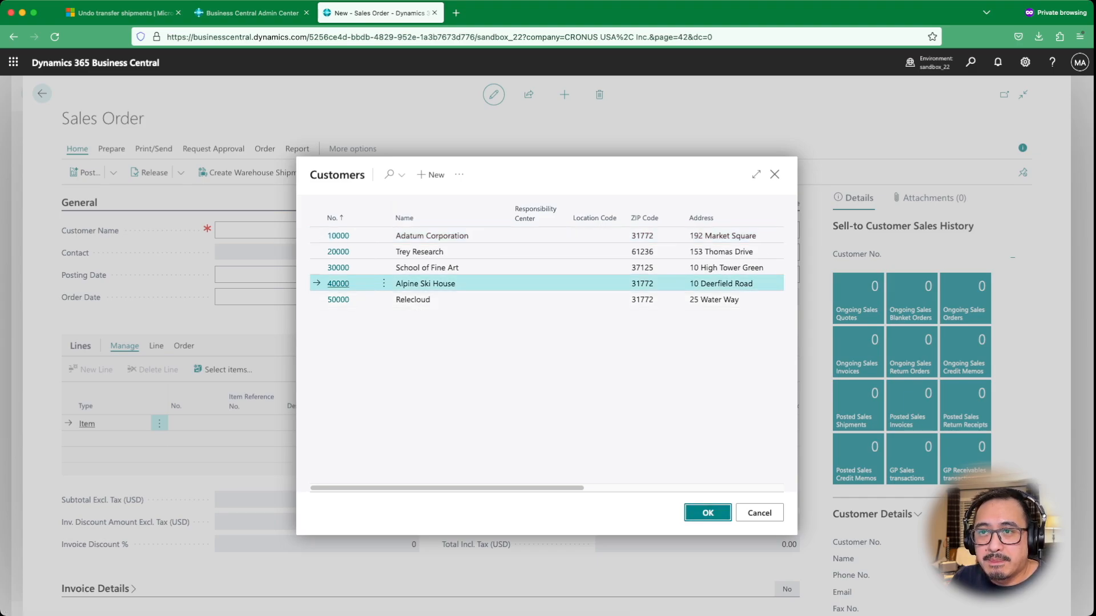
key(Return)
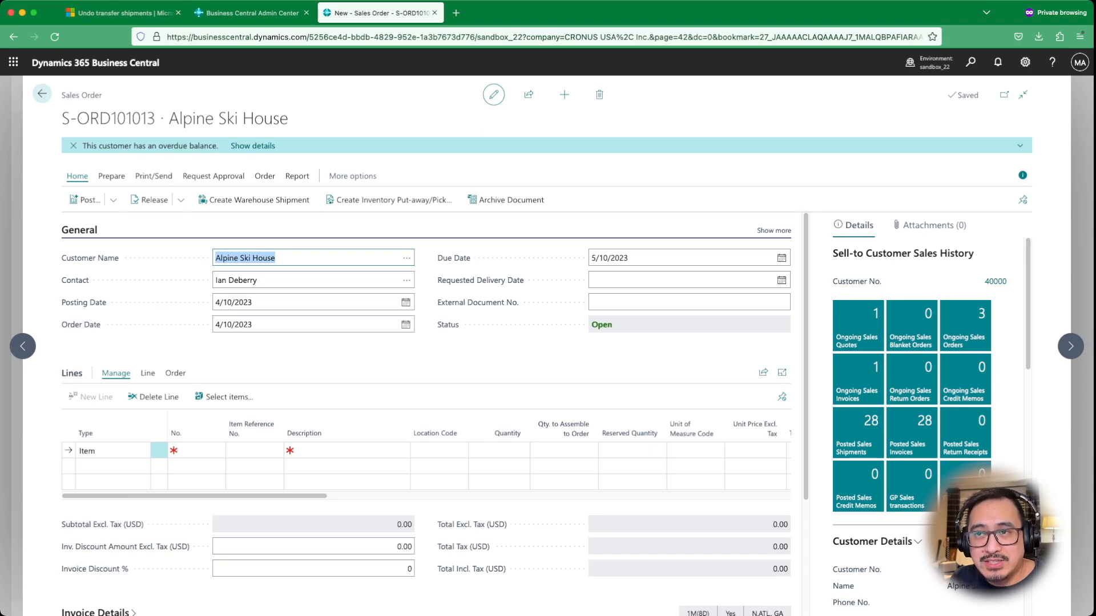
Look through all the columns currently shown in the sales order lines
key(super+Tab)
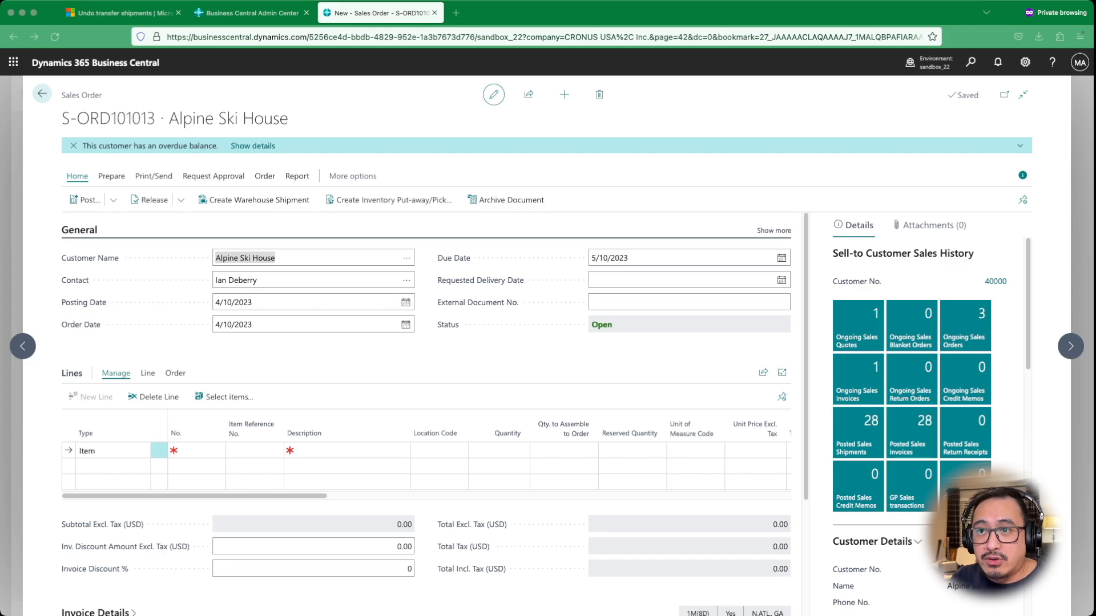
key(super+Tab)
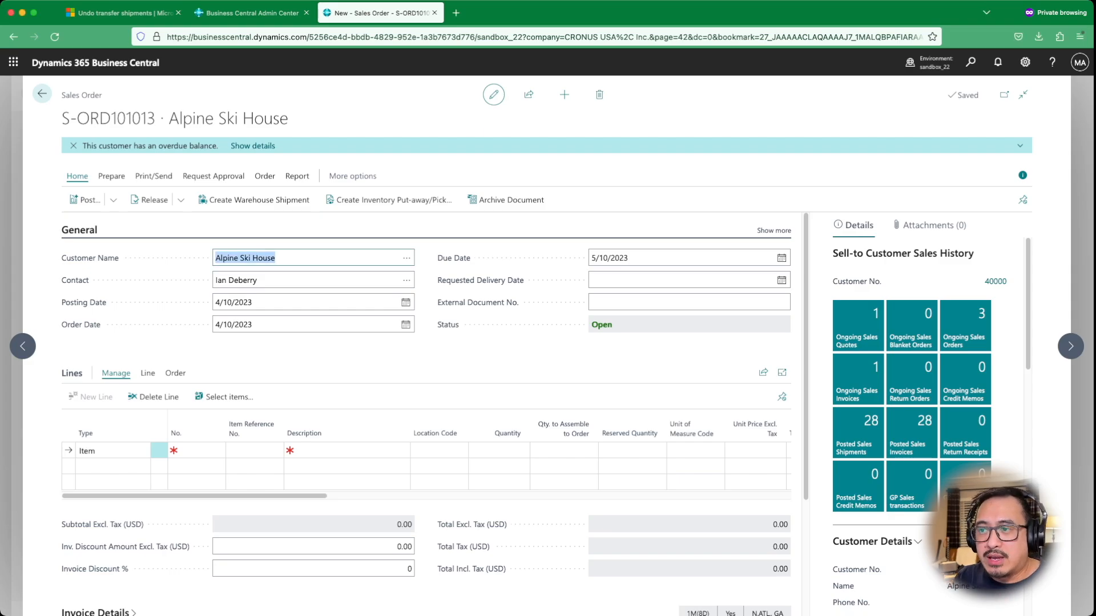
drag(303, 496, 414, 496)
scroll(479, 457, right, 10)
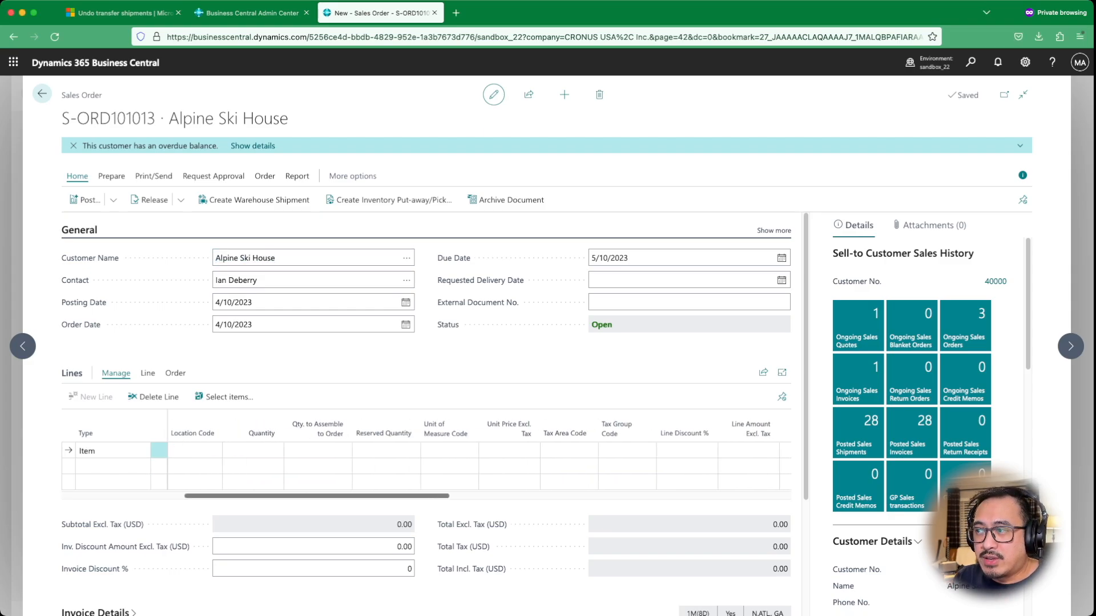
scroll(479, 456, right, 8)
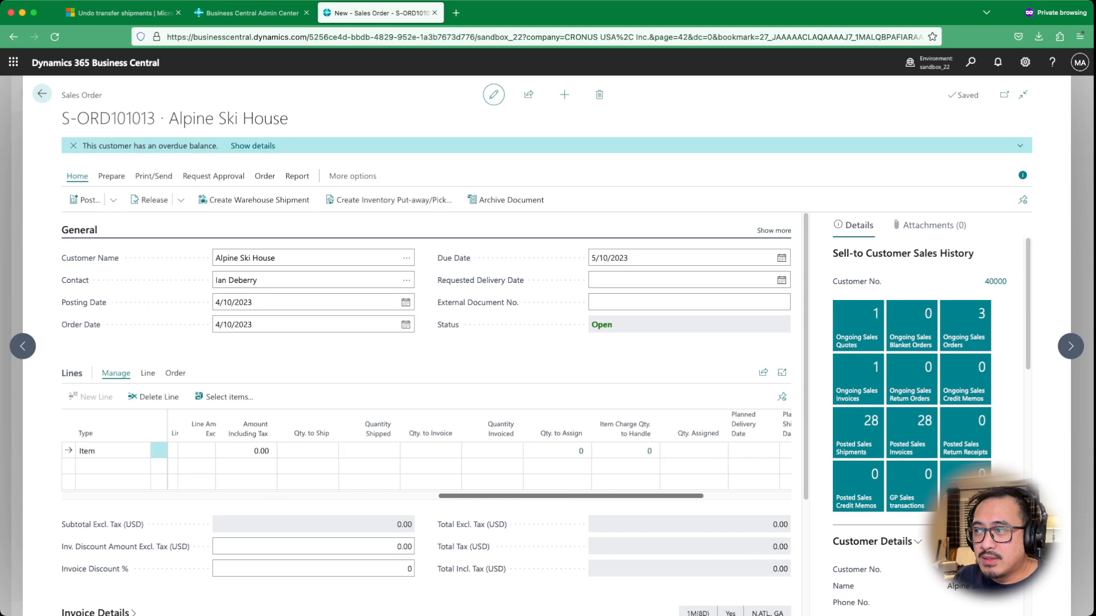
scroll(479, 456, right, 3)
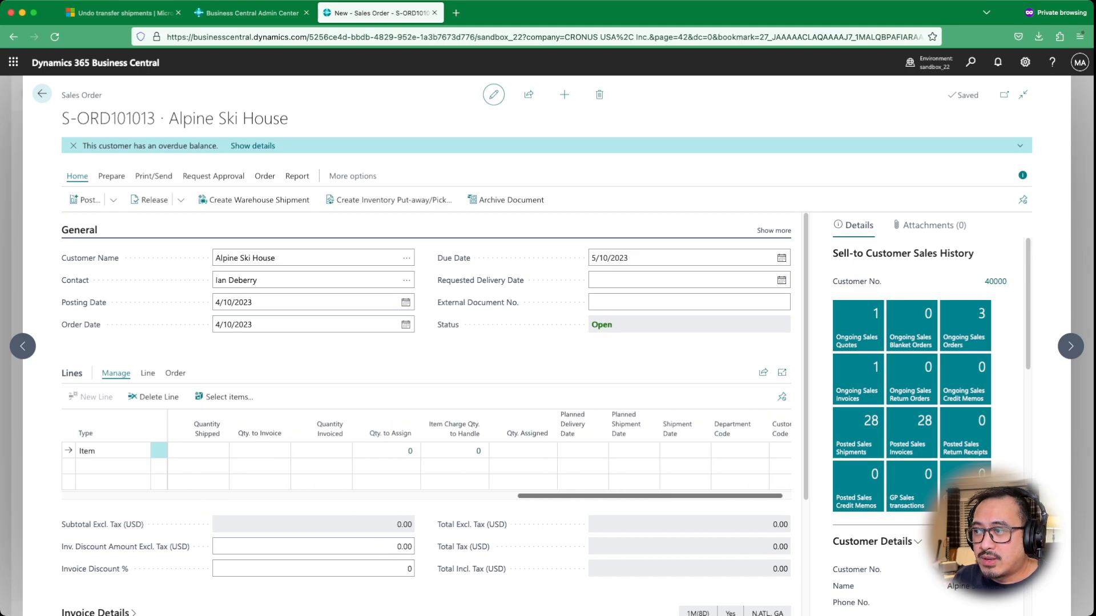
scroll(480, 456, left, 15)
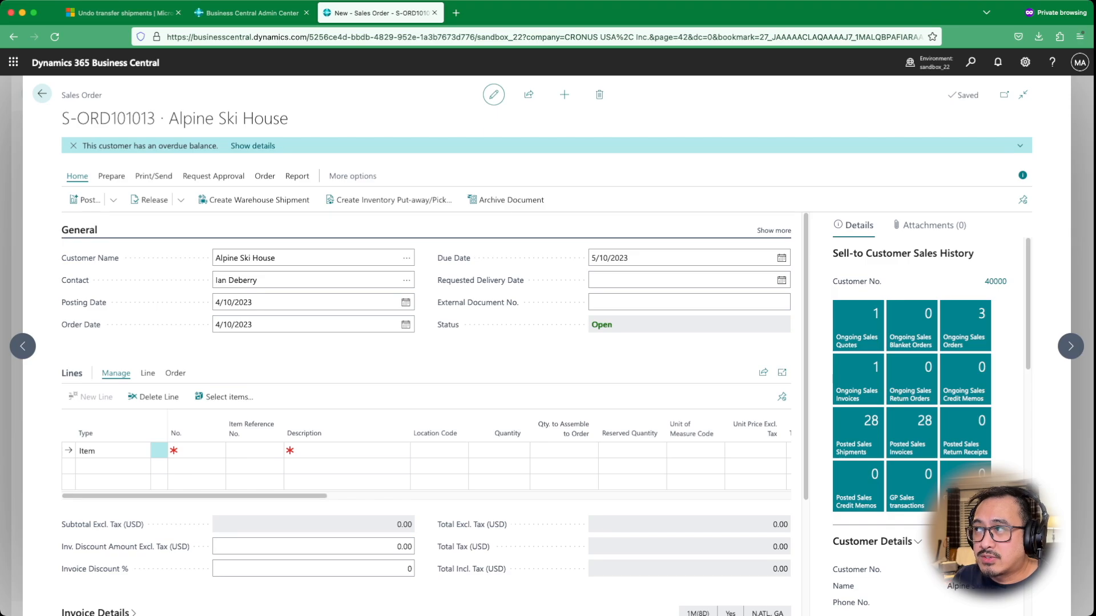
Start personalizing the sales order page and open the list of fields that can be added to the Lines section
click(1025, 61)
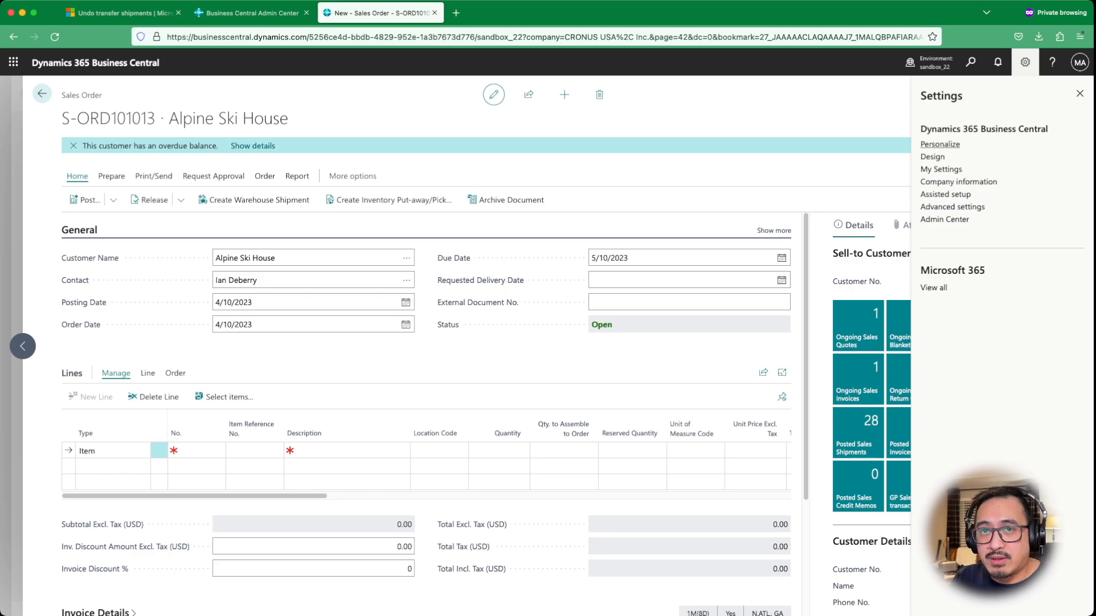
click(940, 144)
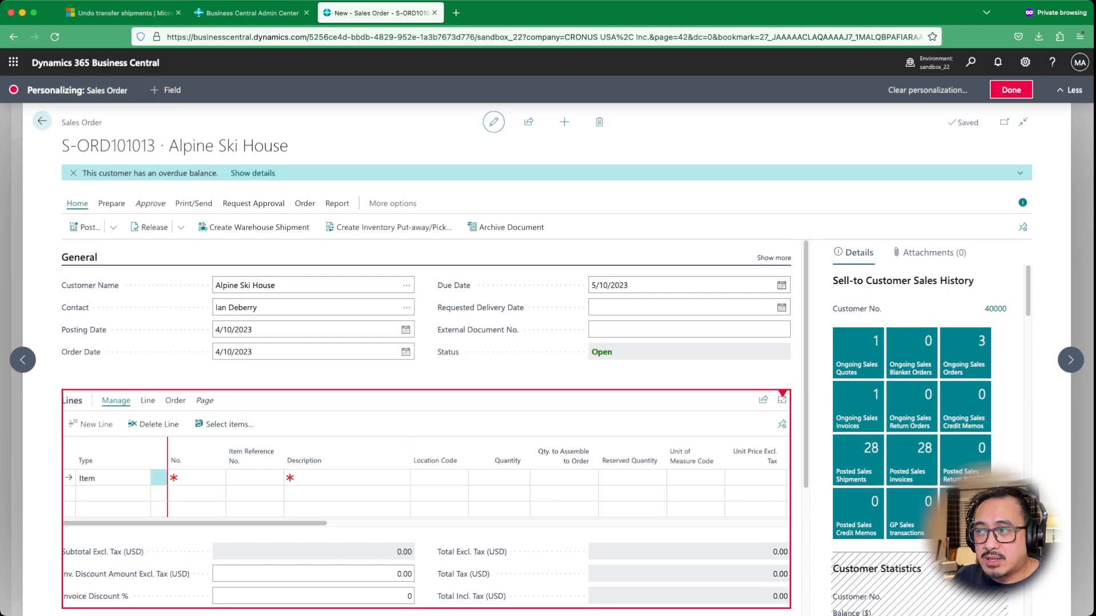
click(425, 425)
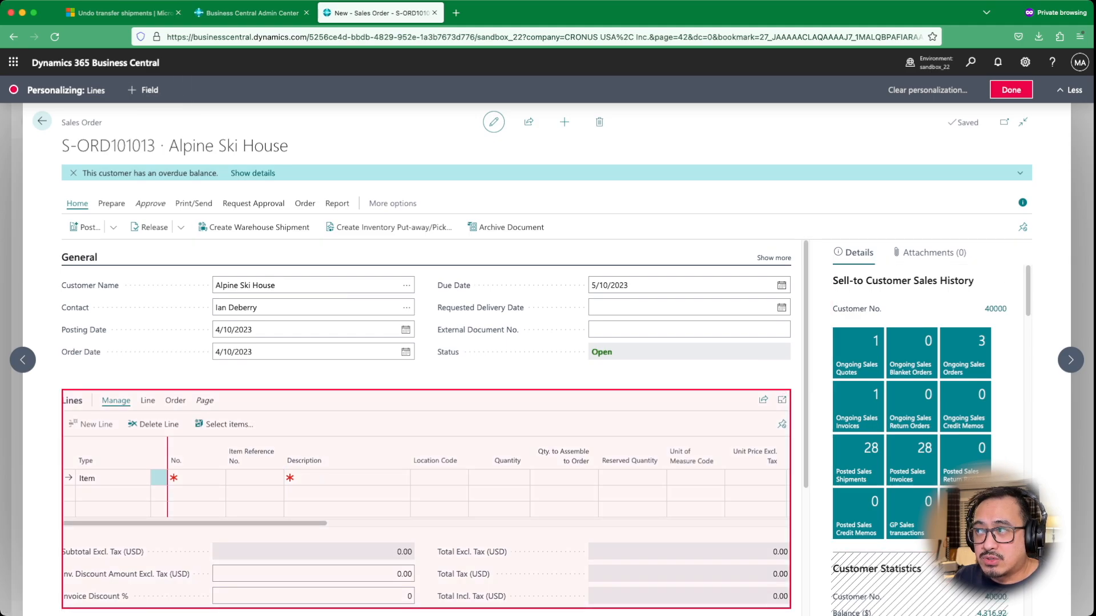
click(143, 90)
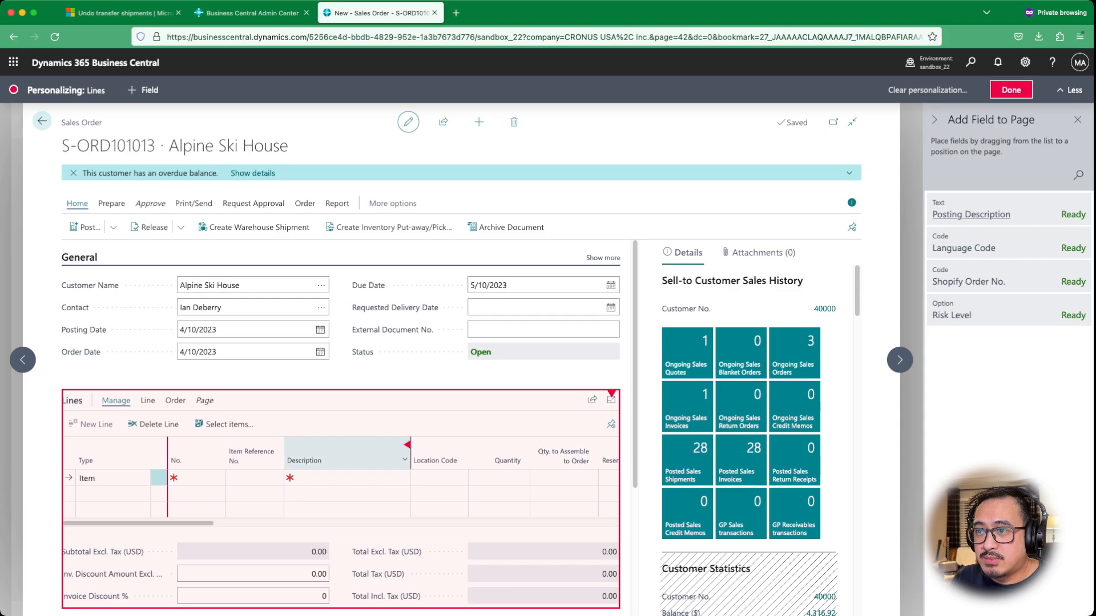
click(407, 444)
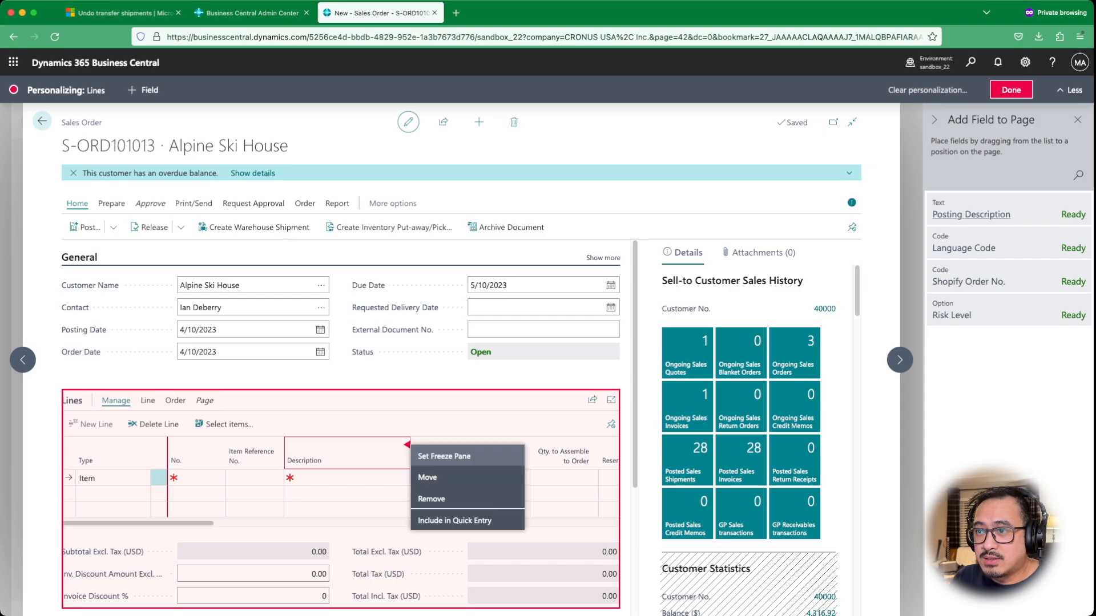
click(444, 456)
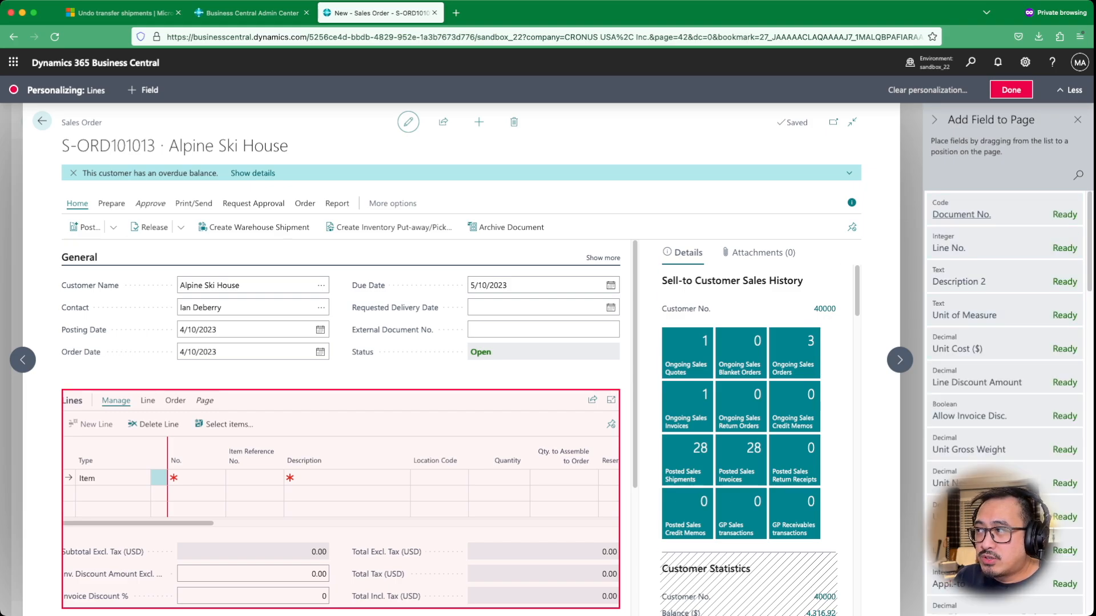
Find the Drop Shipment field and add it to the order lines directly after the Quantity column
click(1078, 174)
text(Drop)
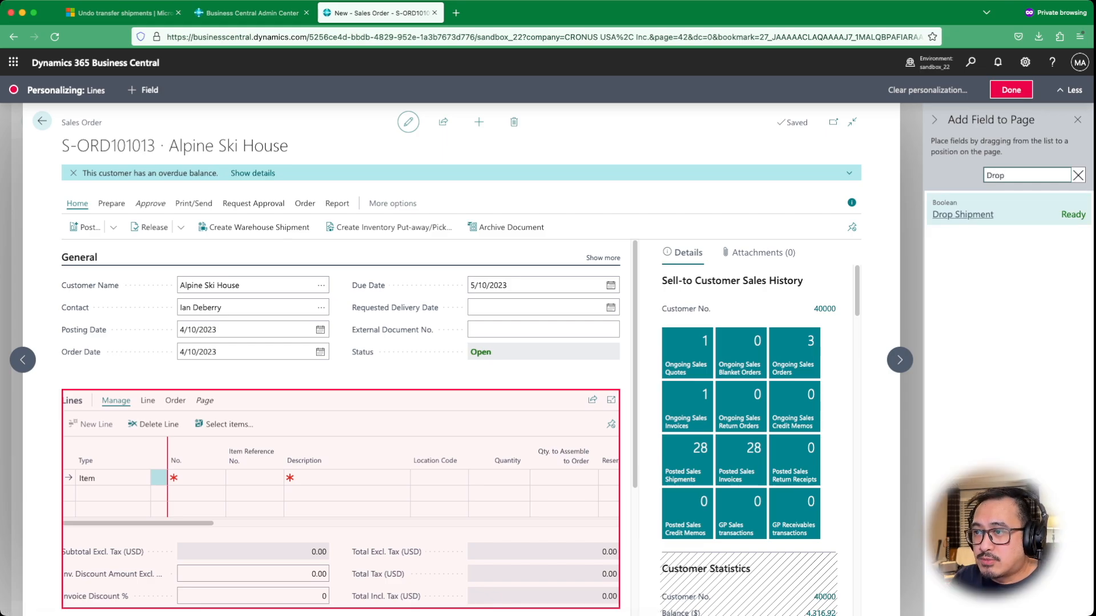
mouse_move(963, 214)
mouse_down()
mouse_move(598, 455)
mouse_move(262, 455)
mouse_move(482, 454)
mouse_move(352, 455)
mouse_move(408, 454)
mouse_up()
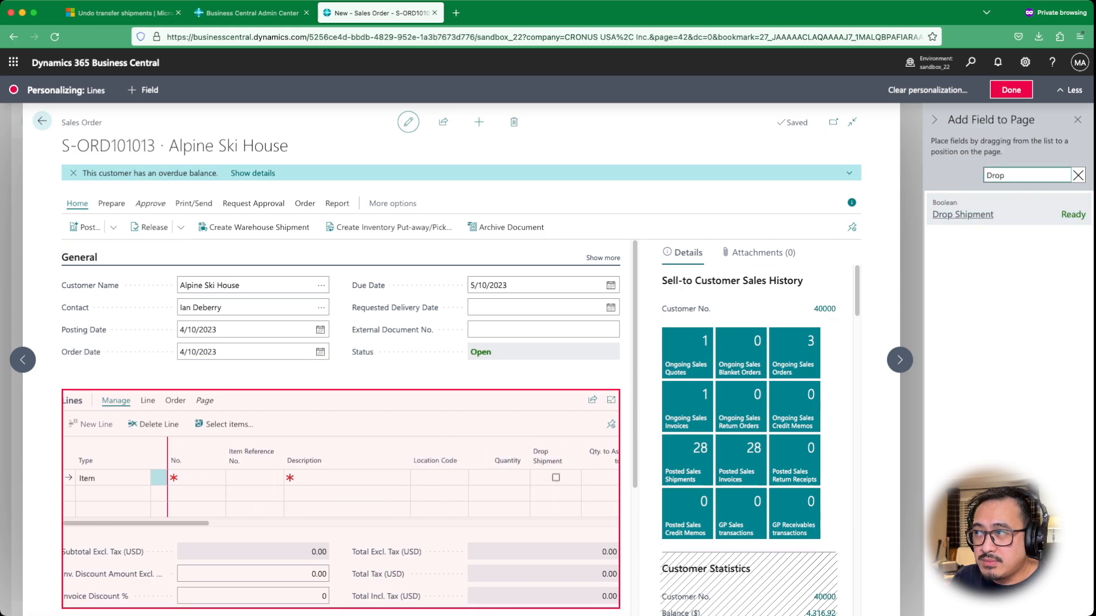
Add the Special Order field after the Drop Shipment column and finish personalizing the page
text(spec)
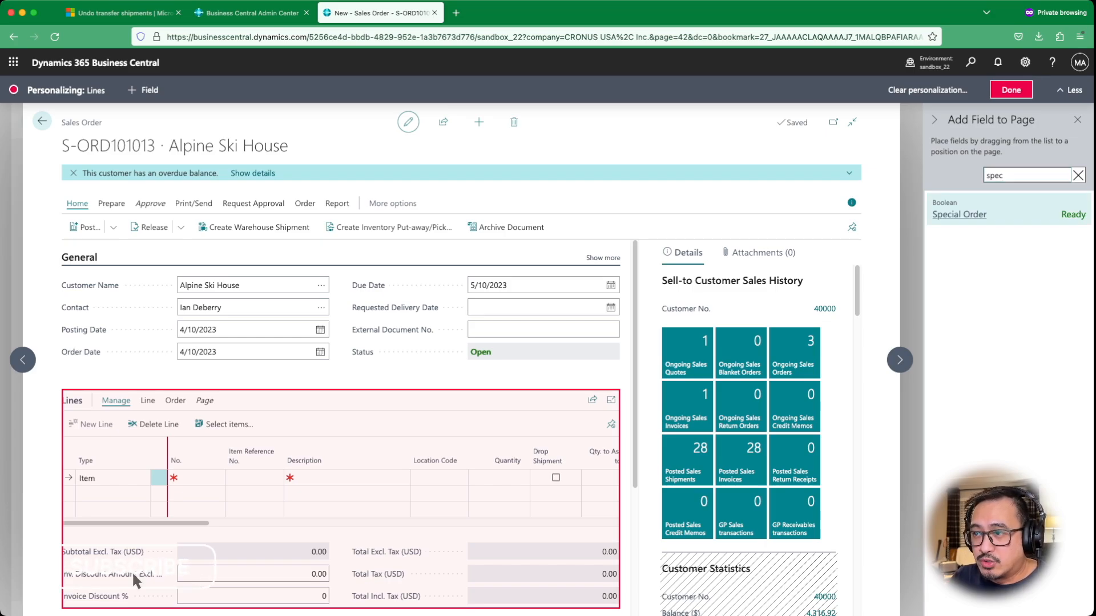
mouse_move(959, 215)
mouse_down()
mouse_move(570, 456)
mouse_move(465, 457)
mouse_up()
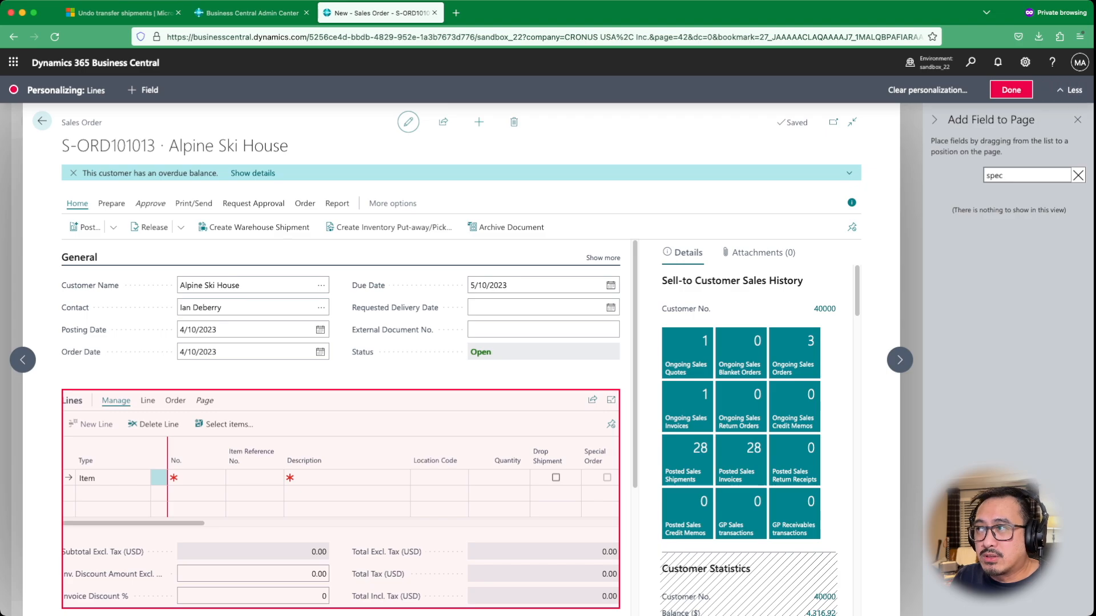
click(1010, 90)
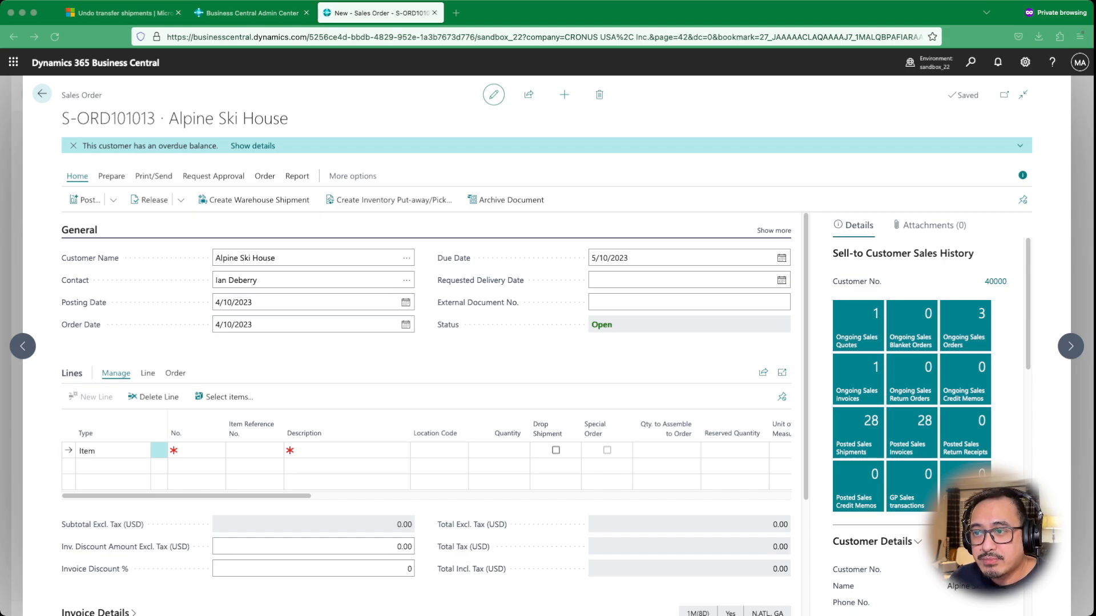
Choose item 2000-S, SYDNEY Swivel Chair, green, for the first sales order line
click(197, 451)
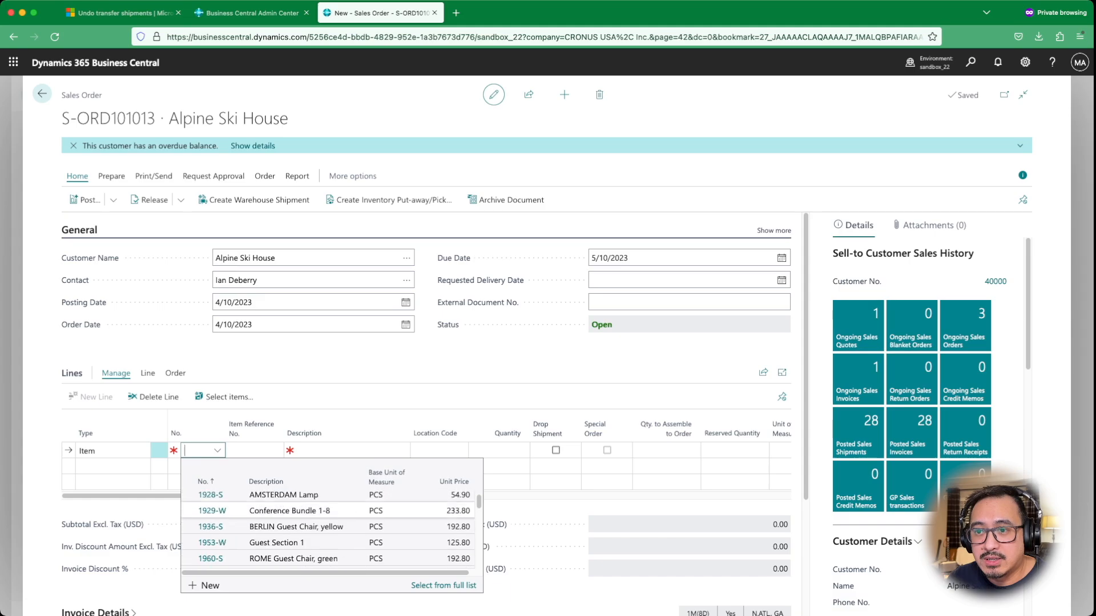
scroll(328, 525, down, 5)
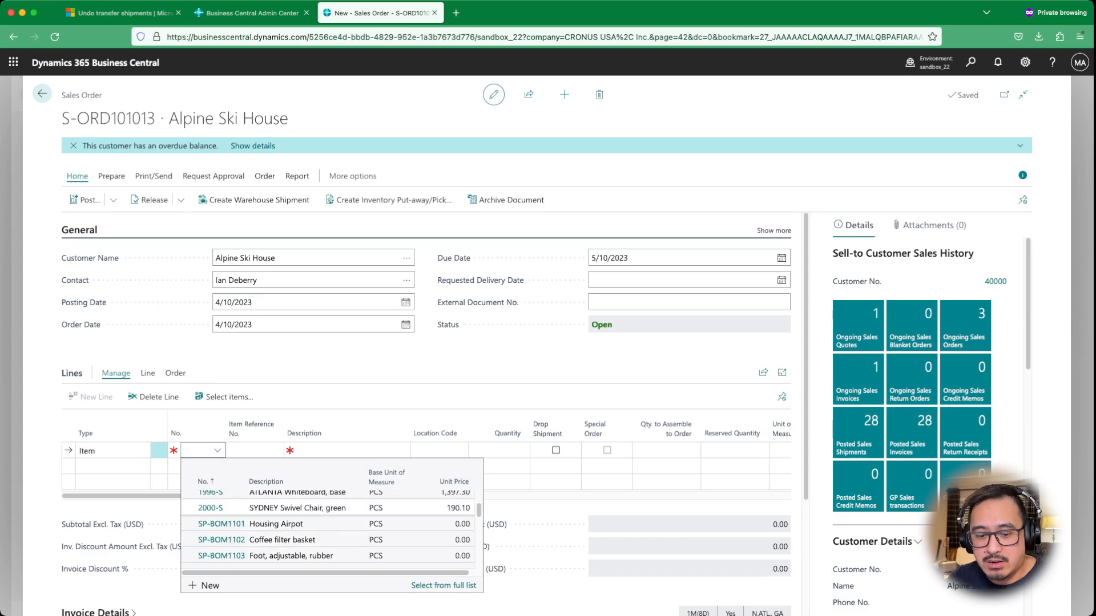
click(297, 508)
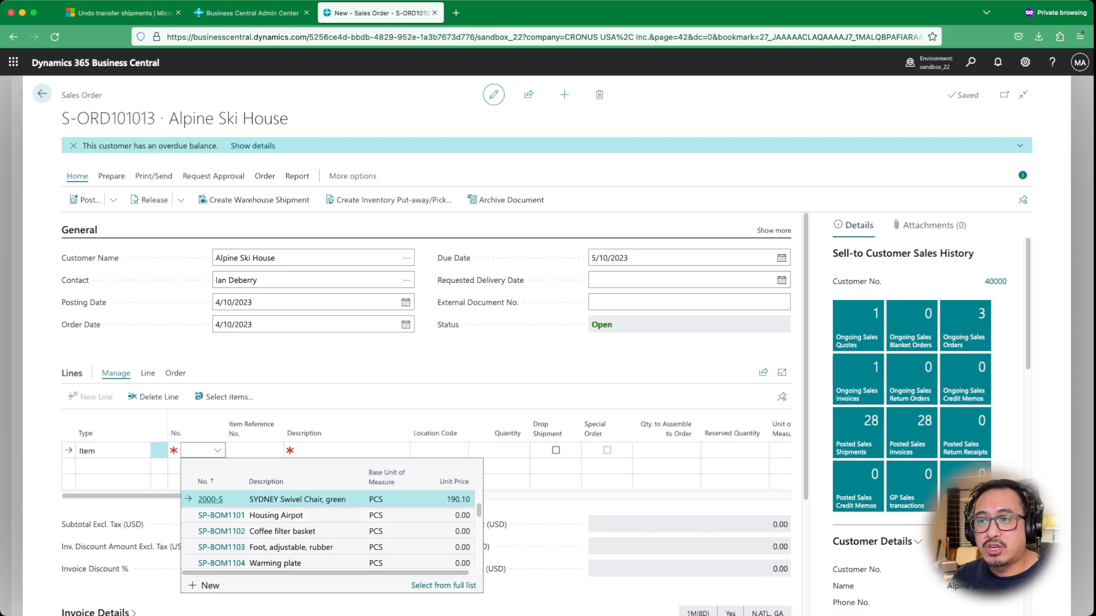
key(Return)
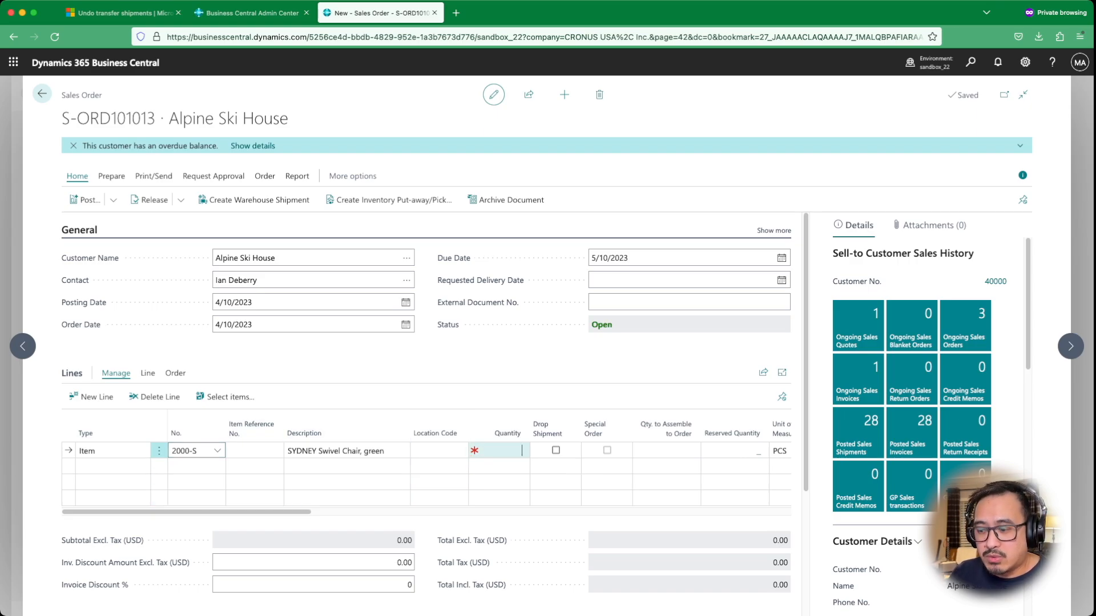
Set the quantity of the SYDNEY Swivel Chair line to 4
click(500, 450)
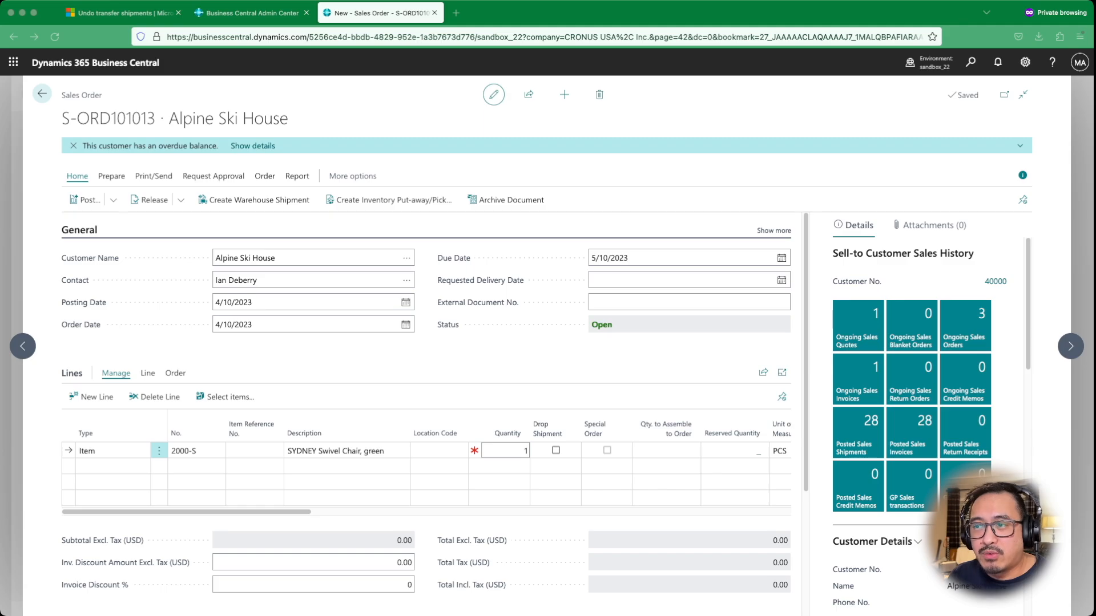
click(535, 453)
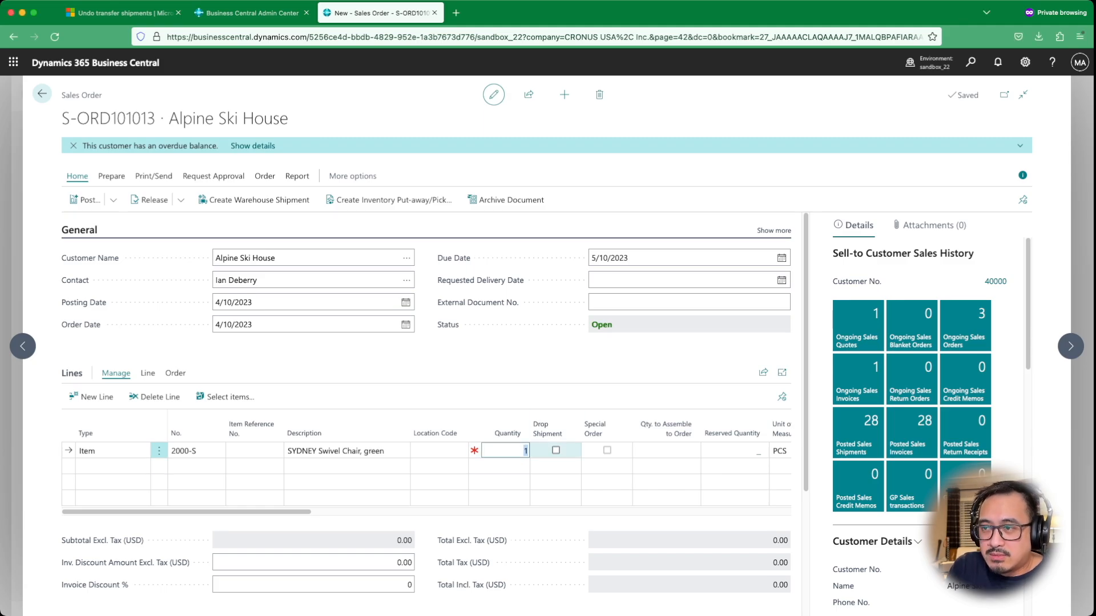
text(4)
key(Tab)
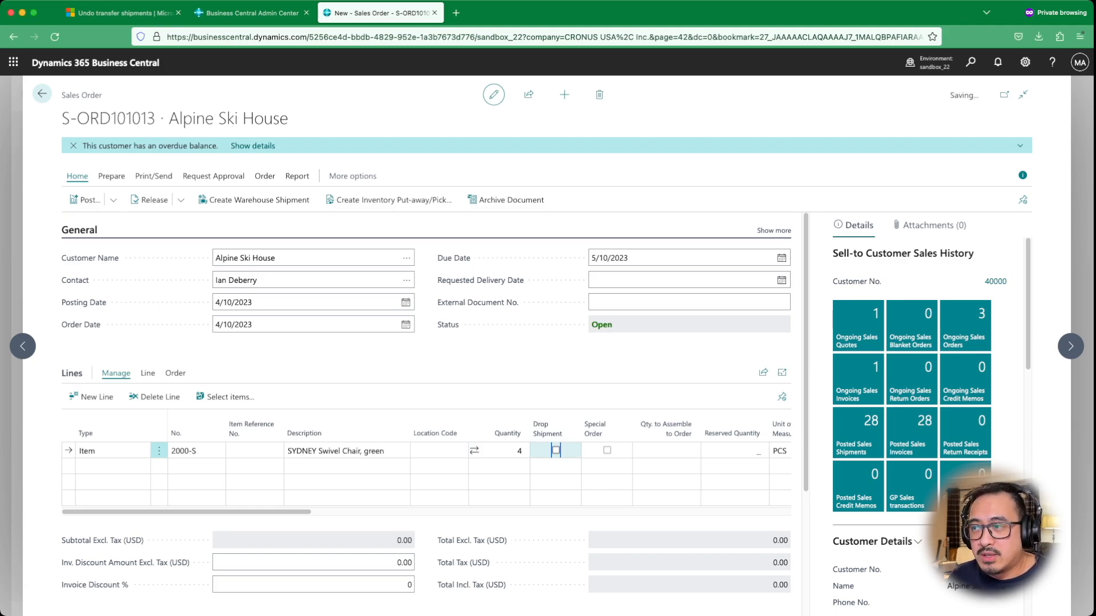
Mark the SYDNEY Swivel Chair line as a drop shipment
scroll(536, 462, right, 5)
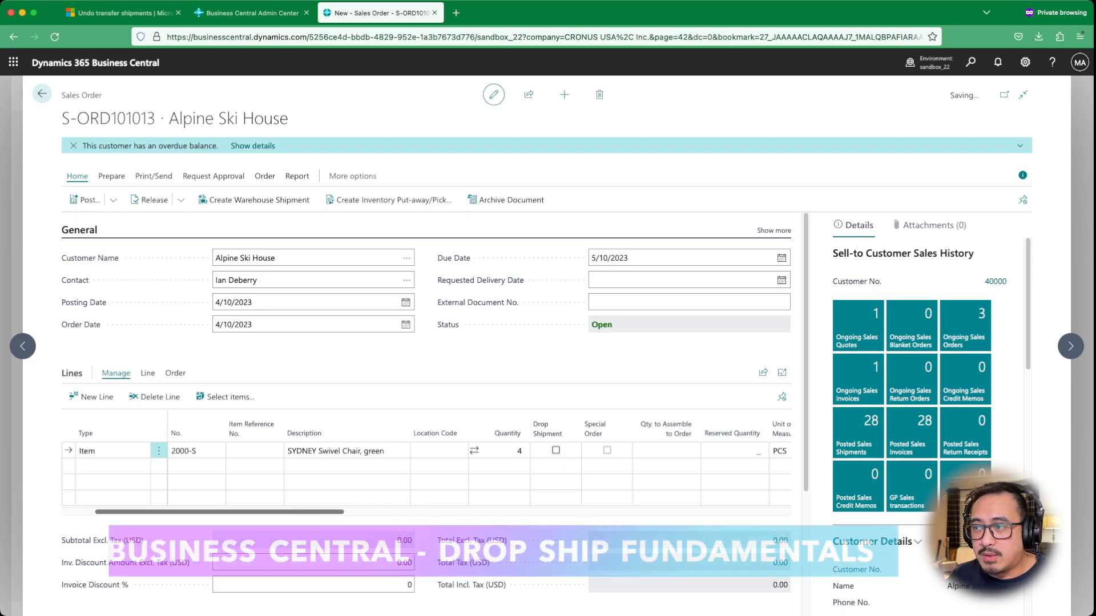
scroll(428, 462, left, 5)
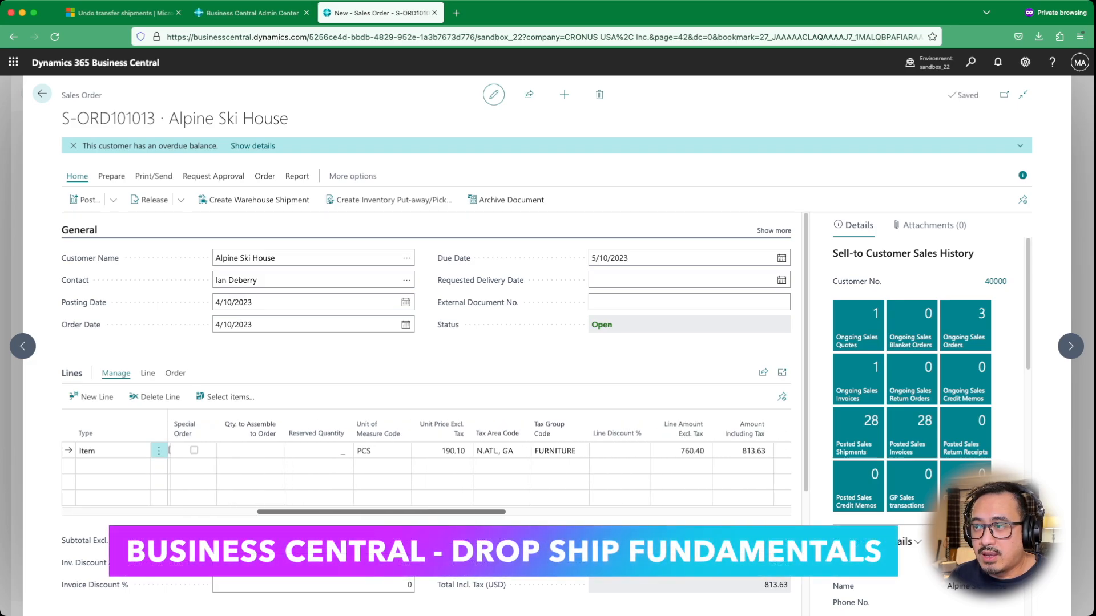
scroll(428, 462, left, 2)
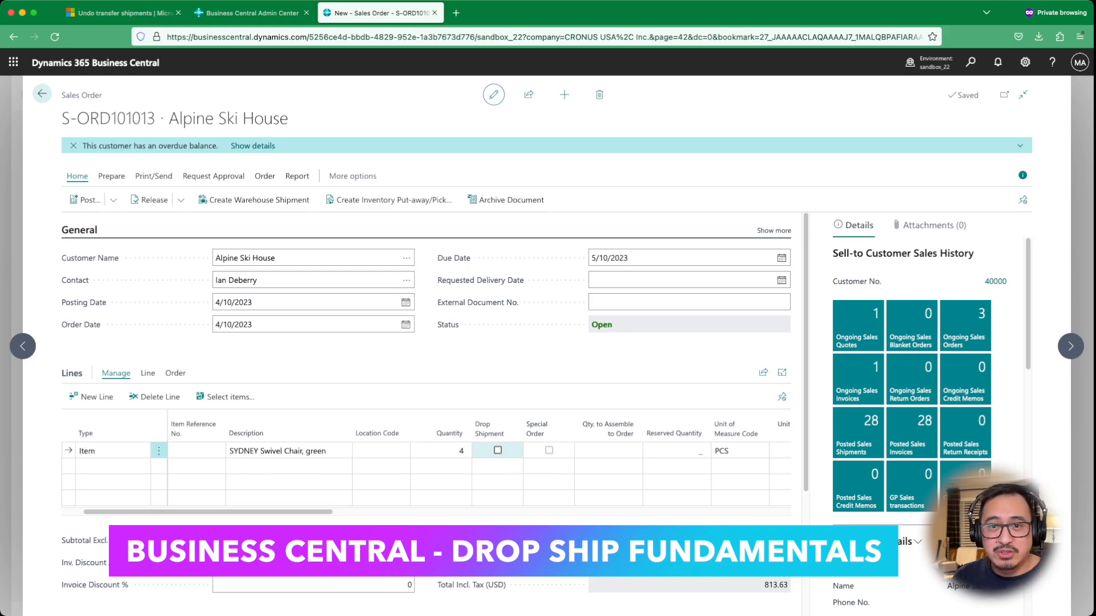
key(space)
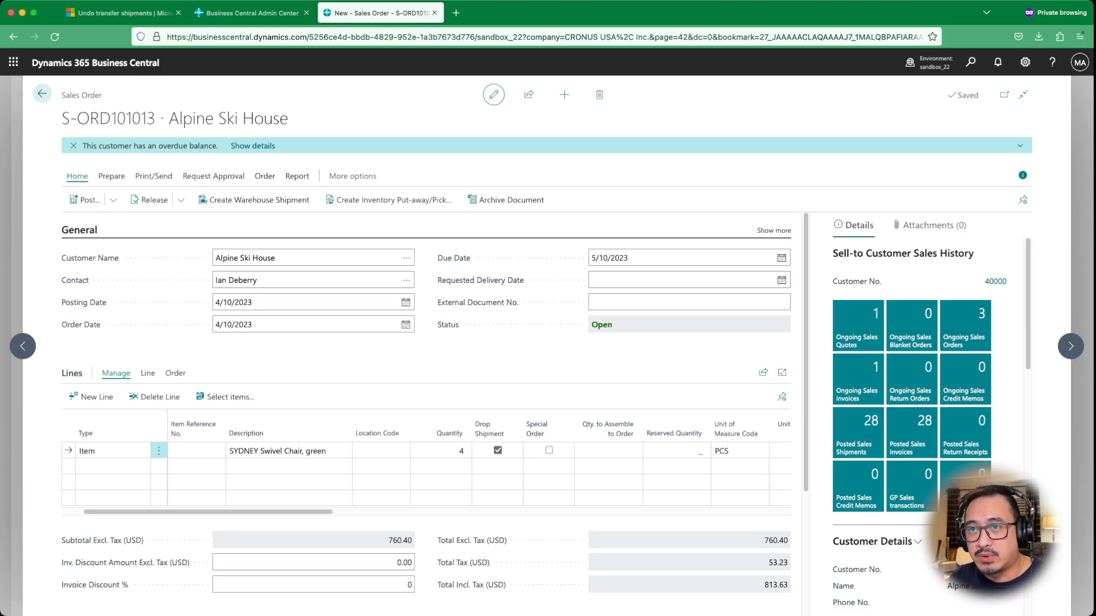
Release the Alpine Ski House sales order
click(150, 200)
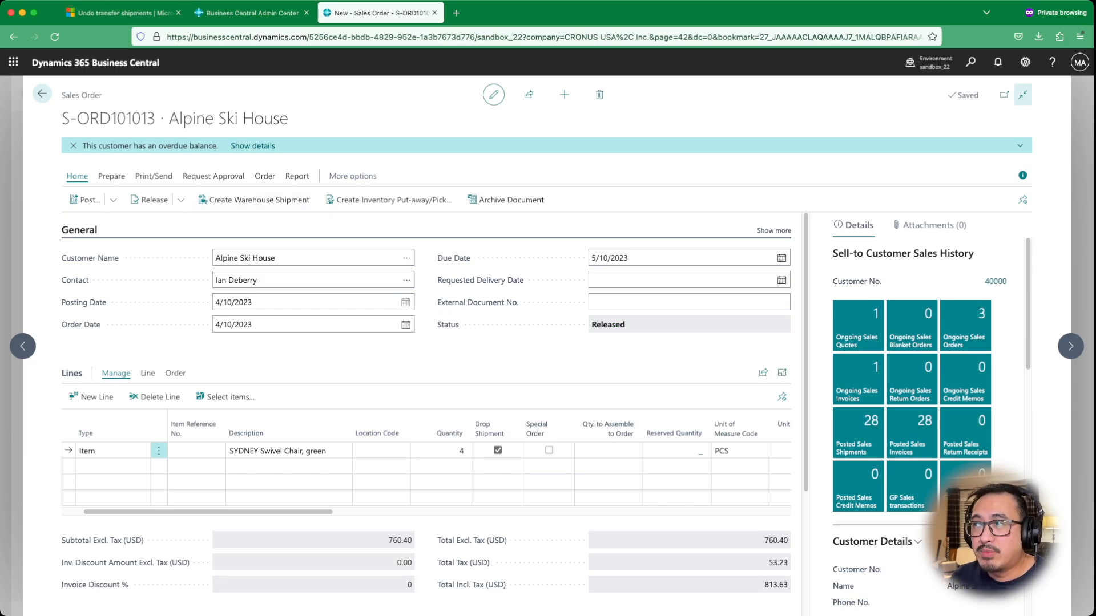
Create a new purchase order from the Purchase Orders list with Wide World Importers as the vendor
key(alt+q)
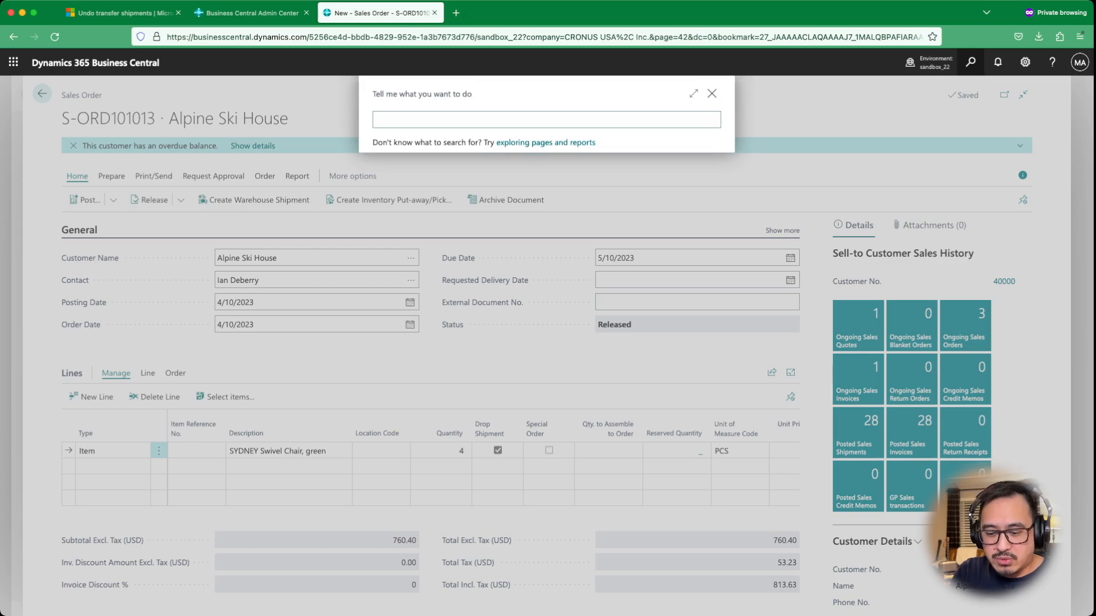
text(purch ord)
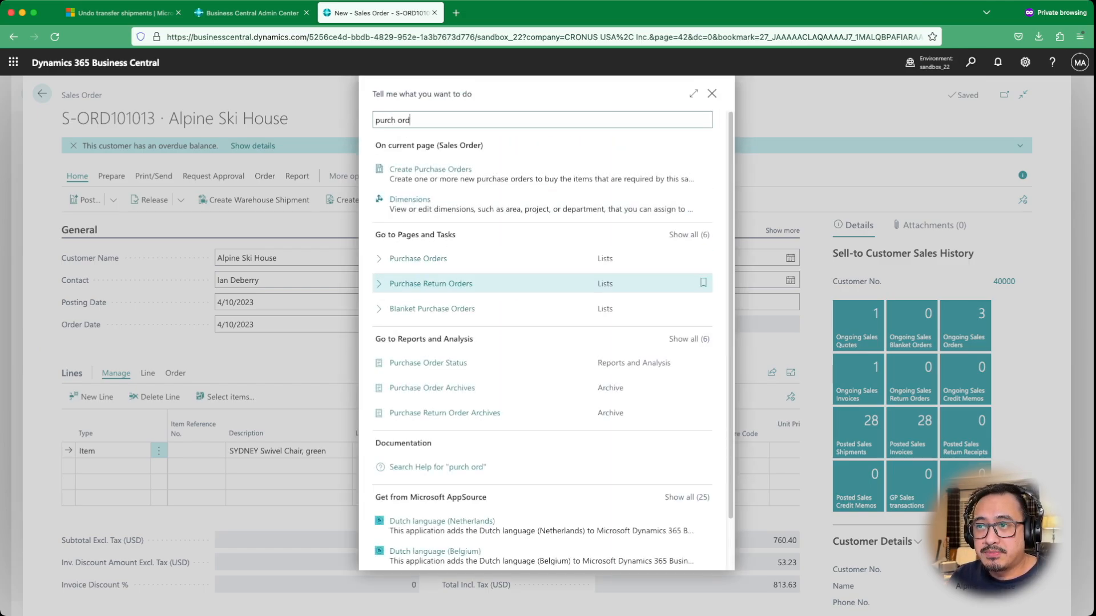
key(Return)
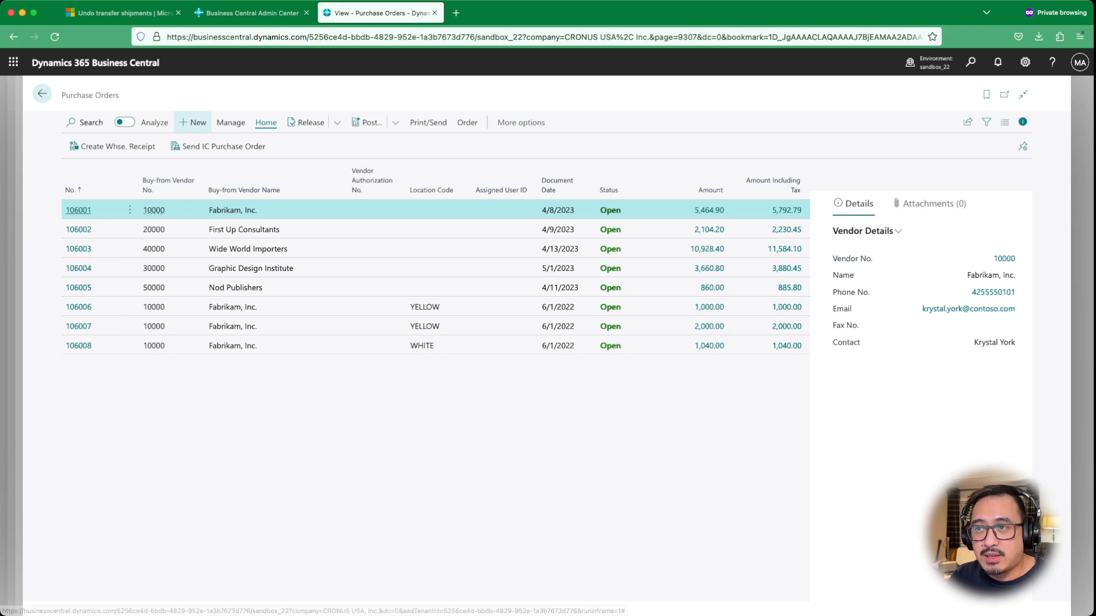
click(192, 122)
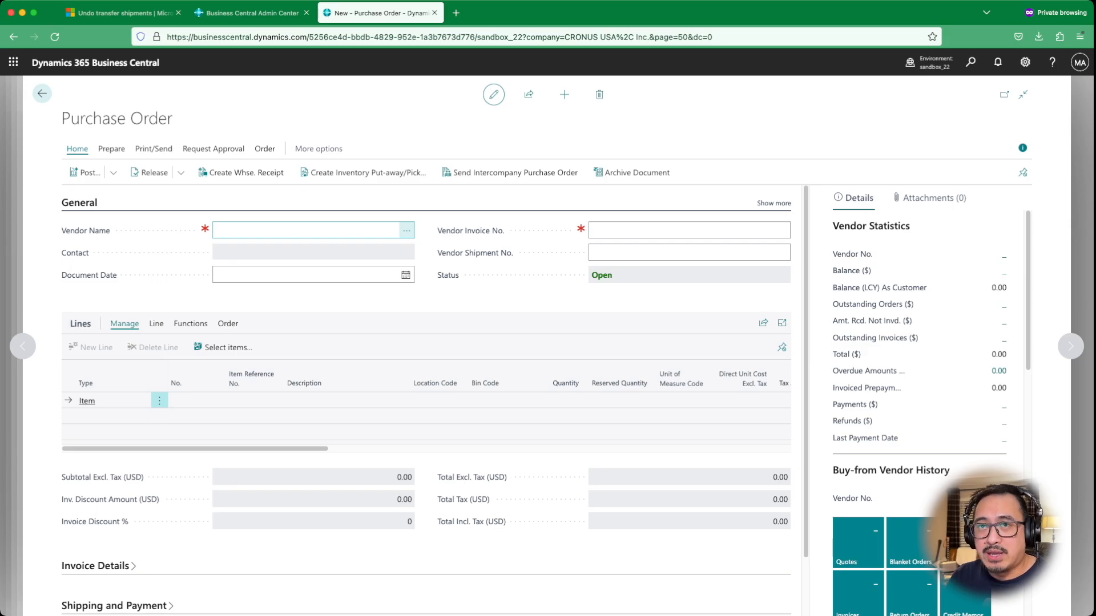
click(406, 231)
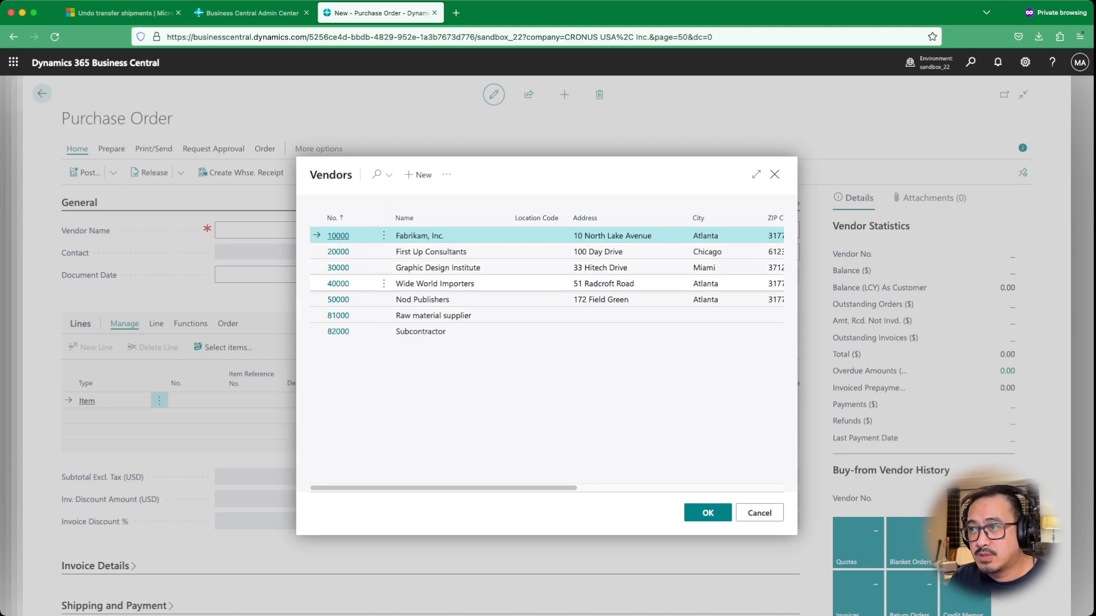
click(435, 284)
click(708, 513)
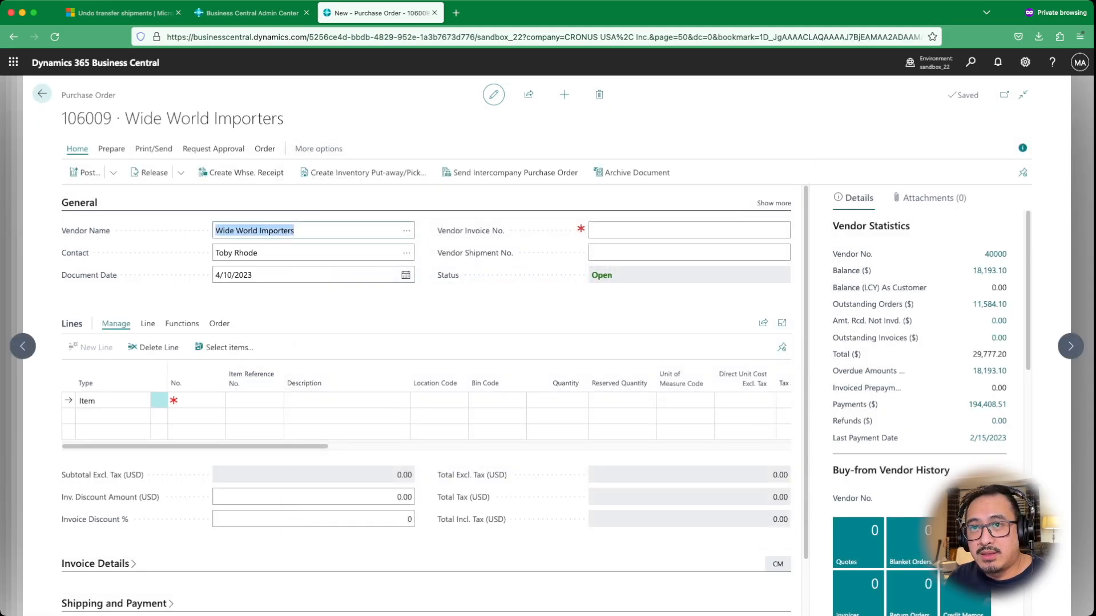
key(super+Tab)
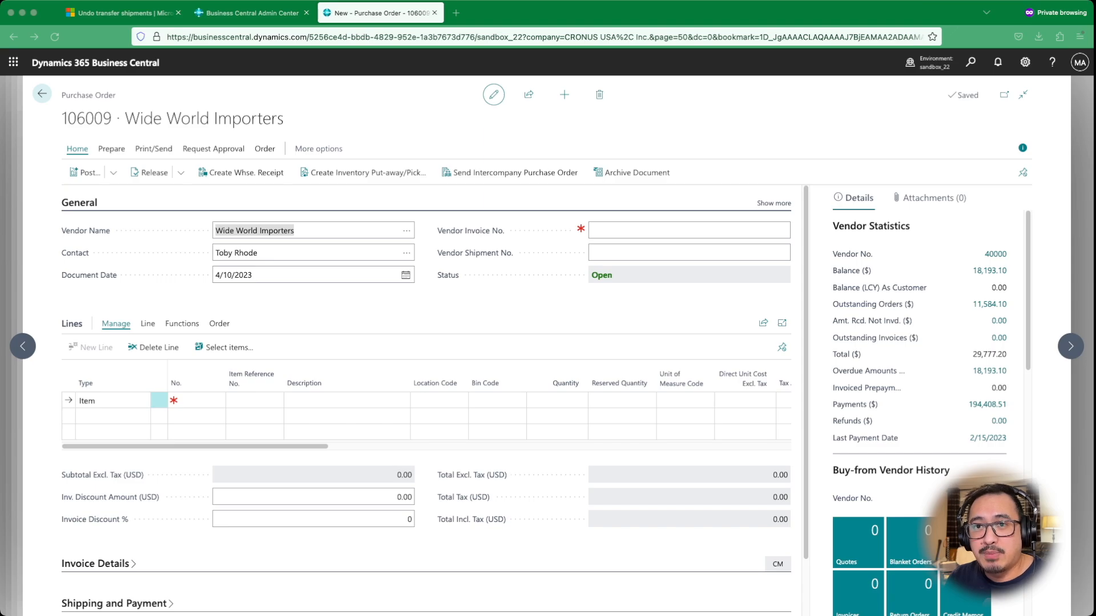
key(super+Tab)
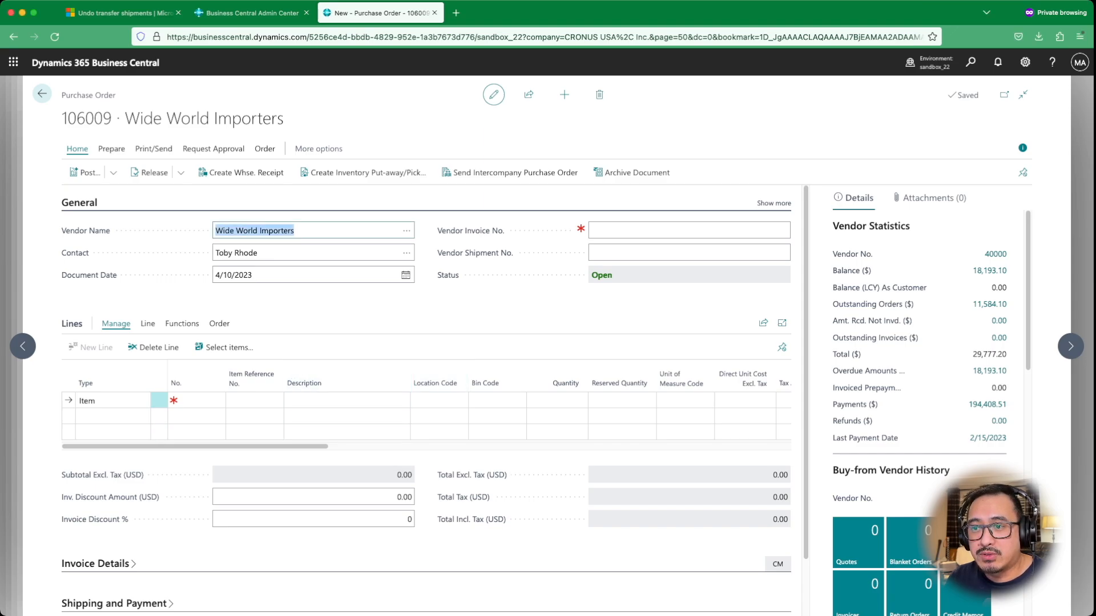
Set the purchase order's Ship-to to Customer Address and choose Alpine Ski House as the customer
scroll(399, 400, down, 2)
click(114, 544)
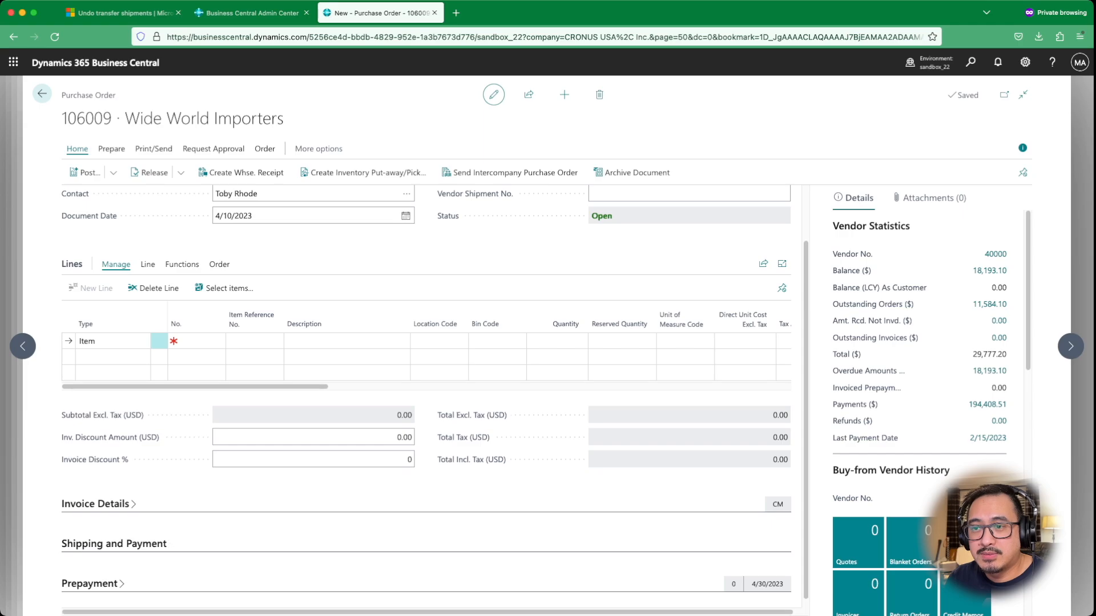
scroll(114, 544, down, 1)
scroll(435, 400, down, 1)
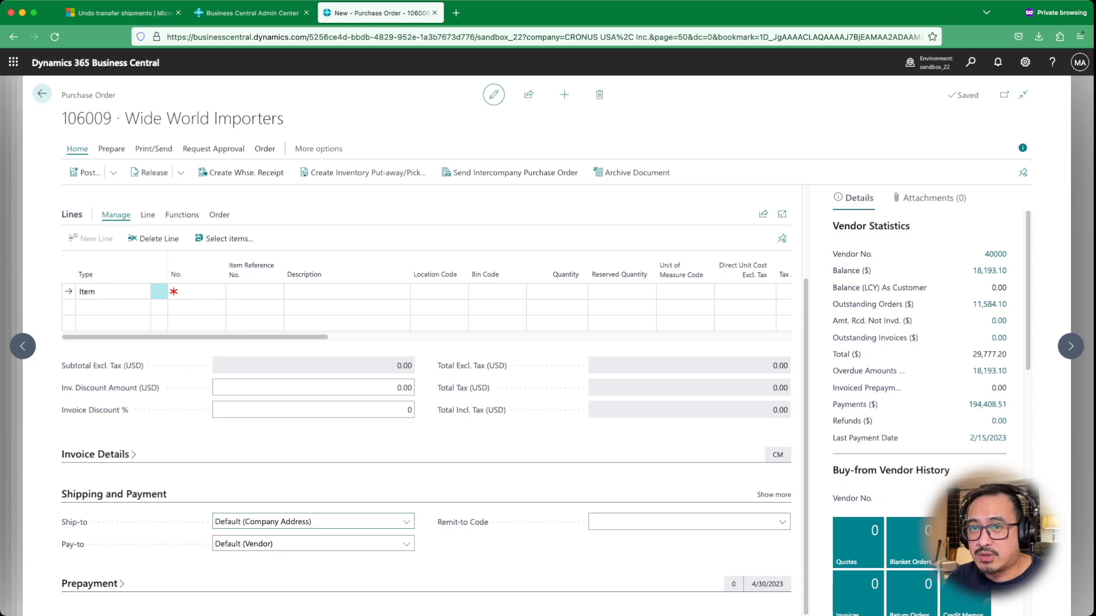
click(365, 546)
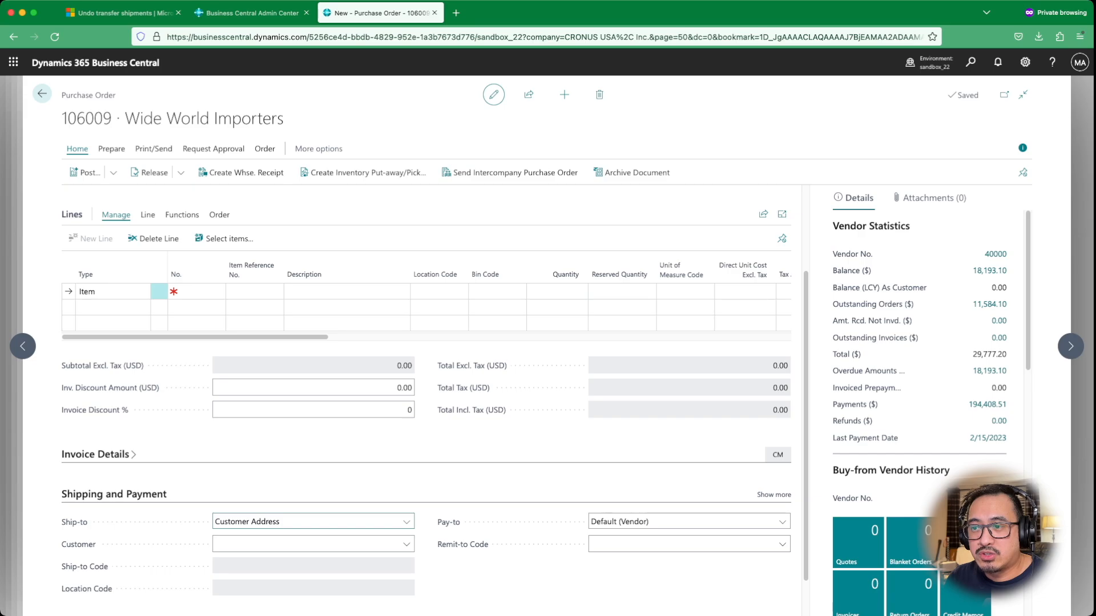
click(406, 545)
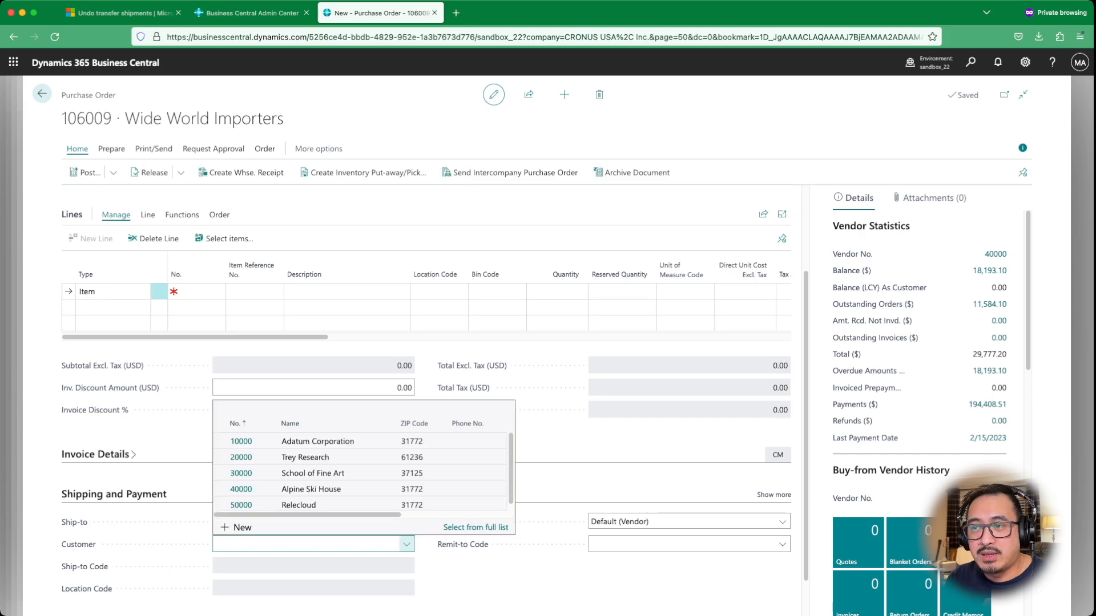
click(311, 489)
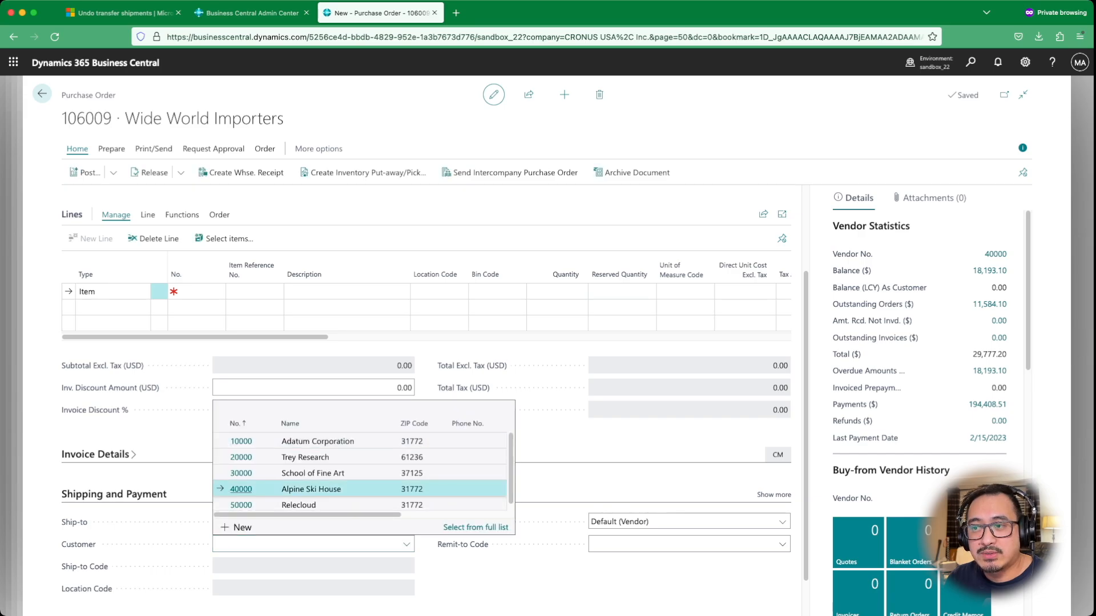
scroll(435, 406, down, 2)
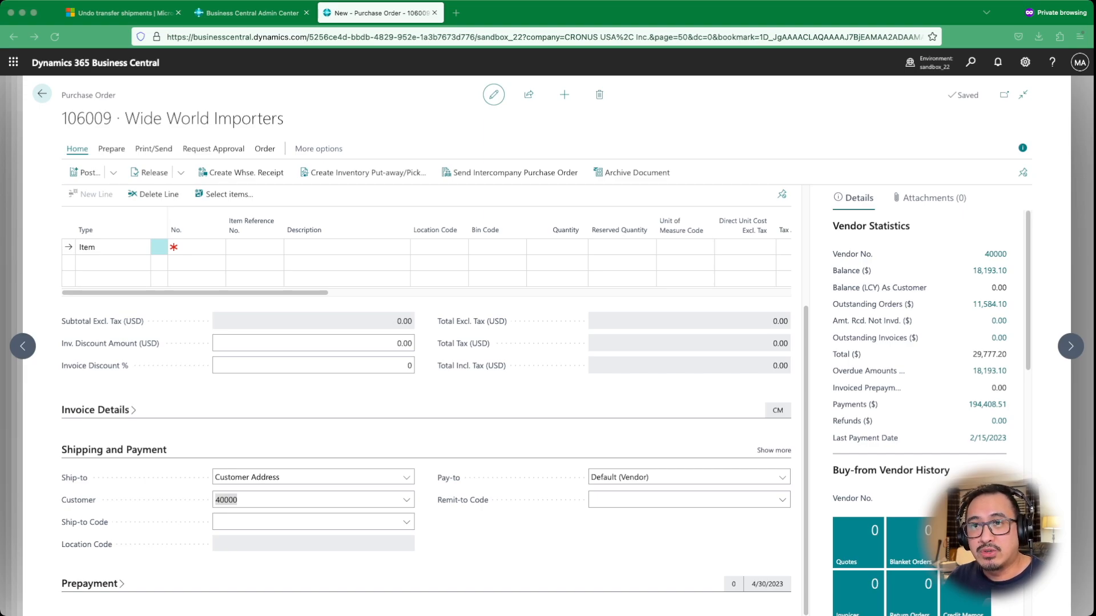
key(super+Tab)
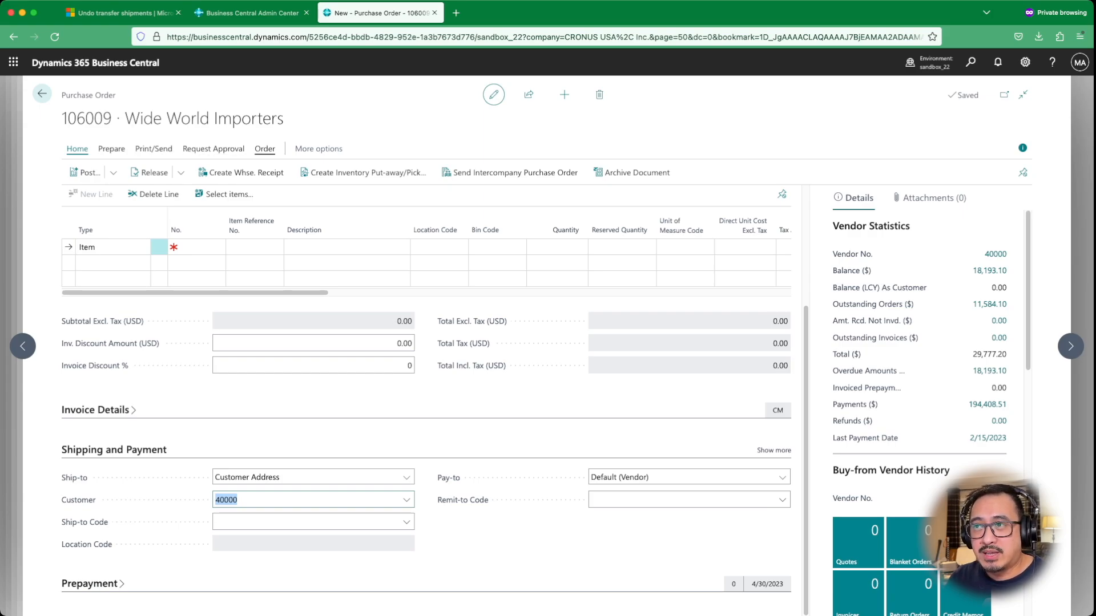
Get the drop shipment sales order into the purchase order, choosing the released Alpine Ski House order dated 4/10/2023
click(265, 149)
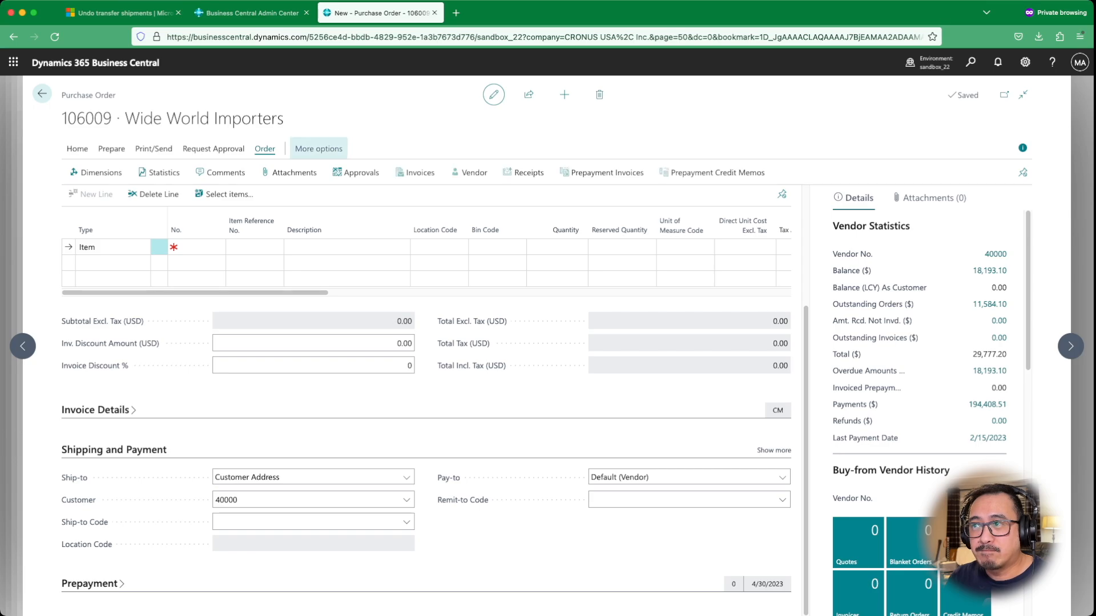
click(319, 149)
click(308, 148)
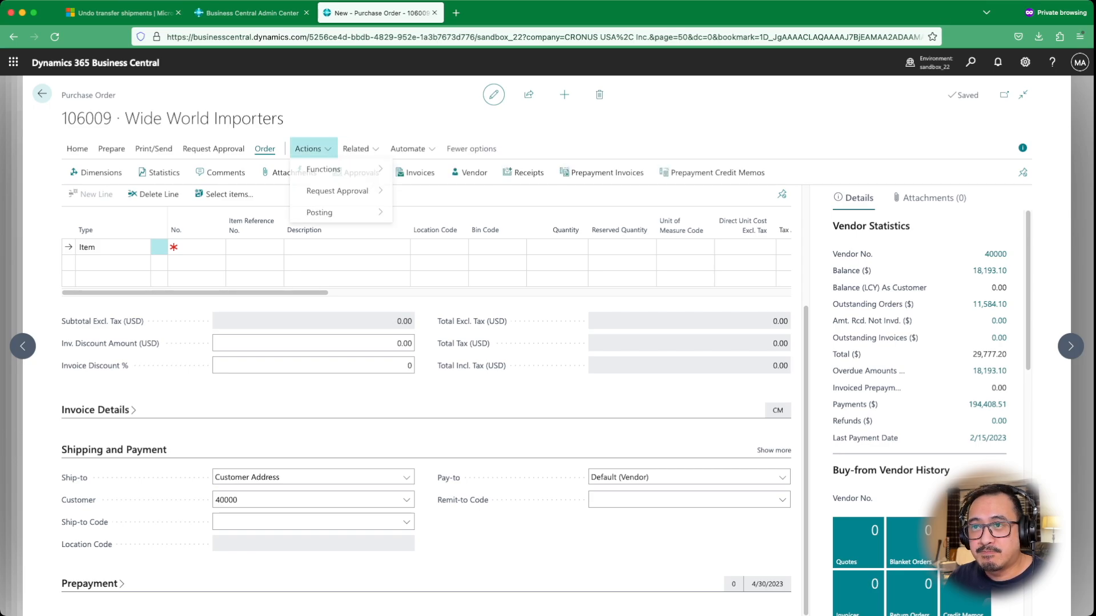
mouse_move(328, 170)
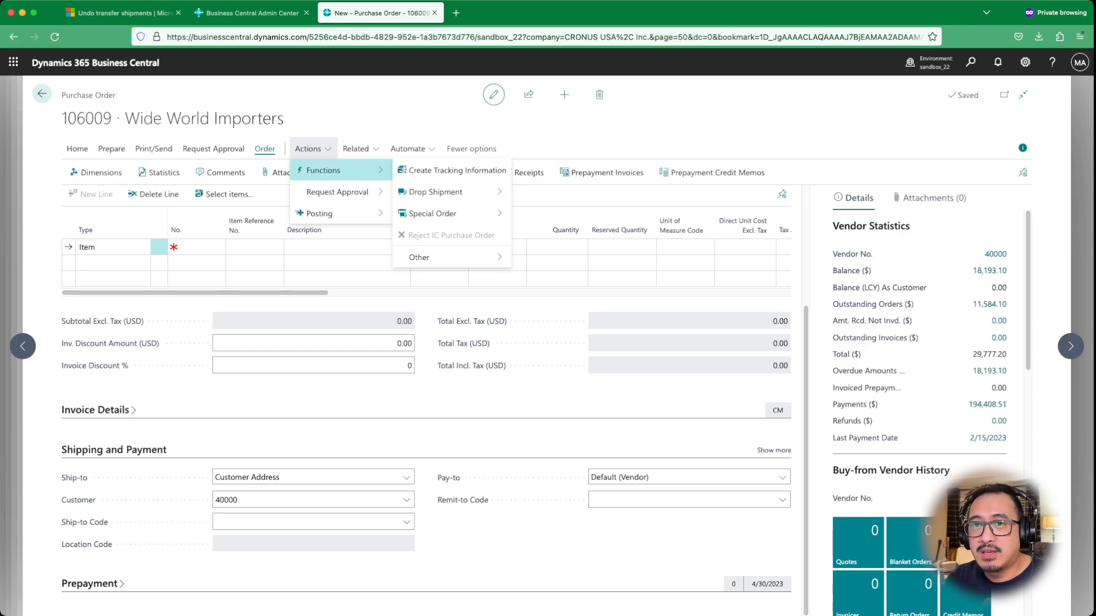
mouse_move(435, 192)
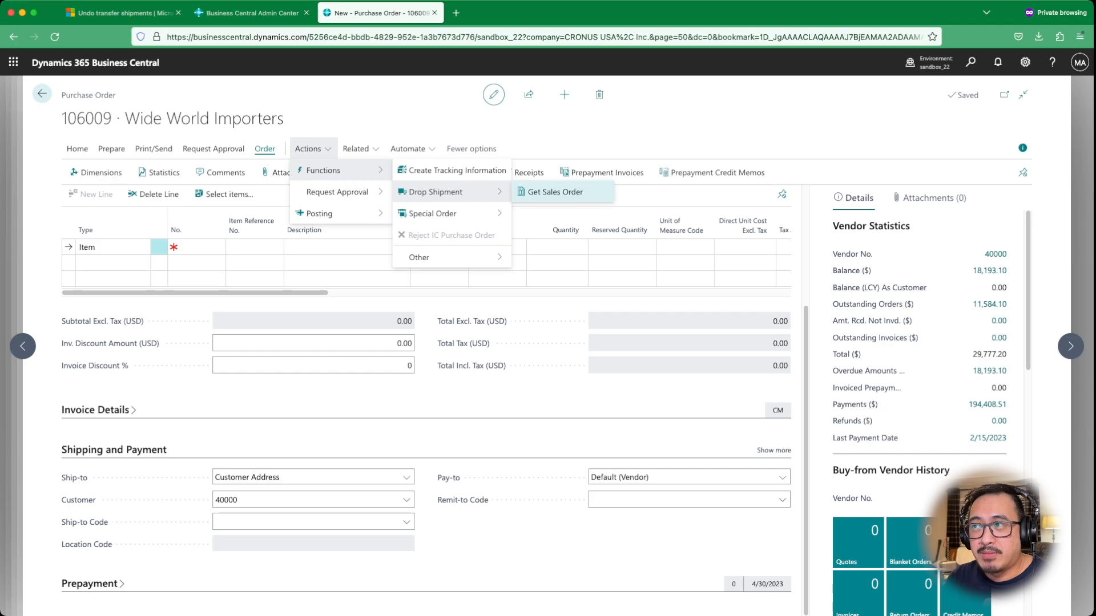
click(555, 192)
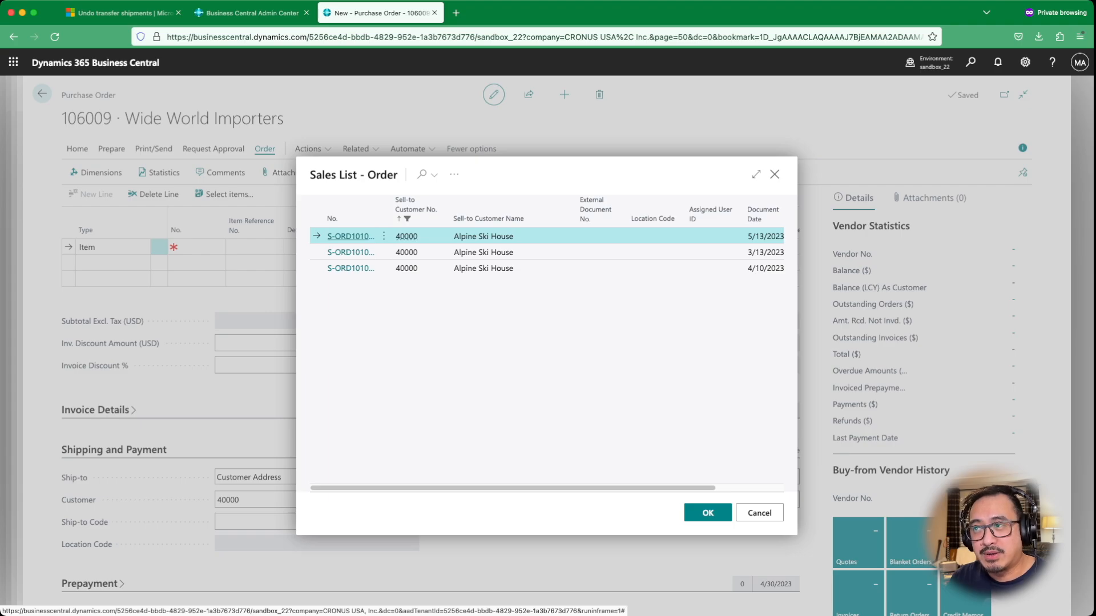
scroll(547, 342, right, 5)
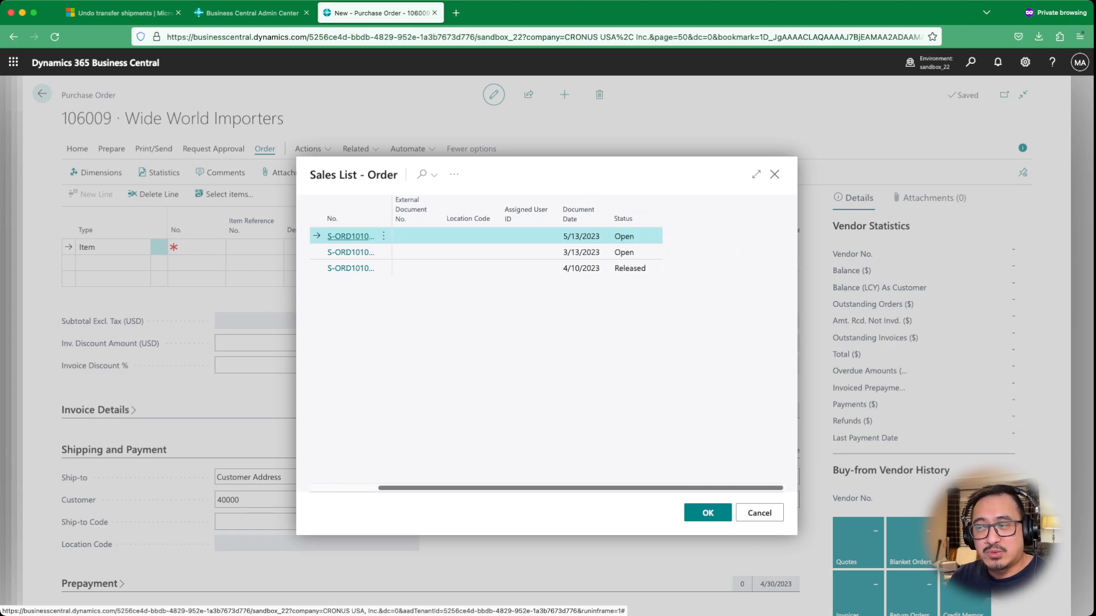
scroll(546, 342, left, 5)
scroll(547, 342, right, 5)
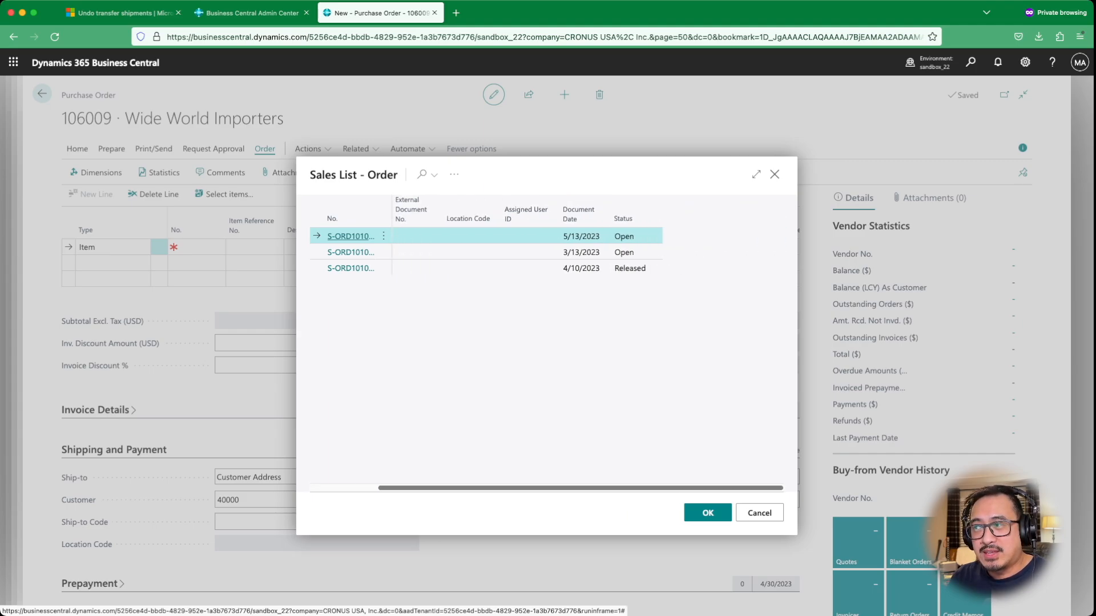
scroll(546, 342, left, 5)
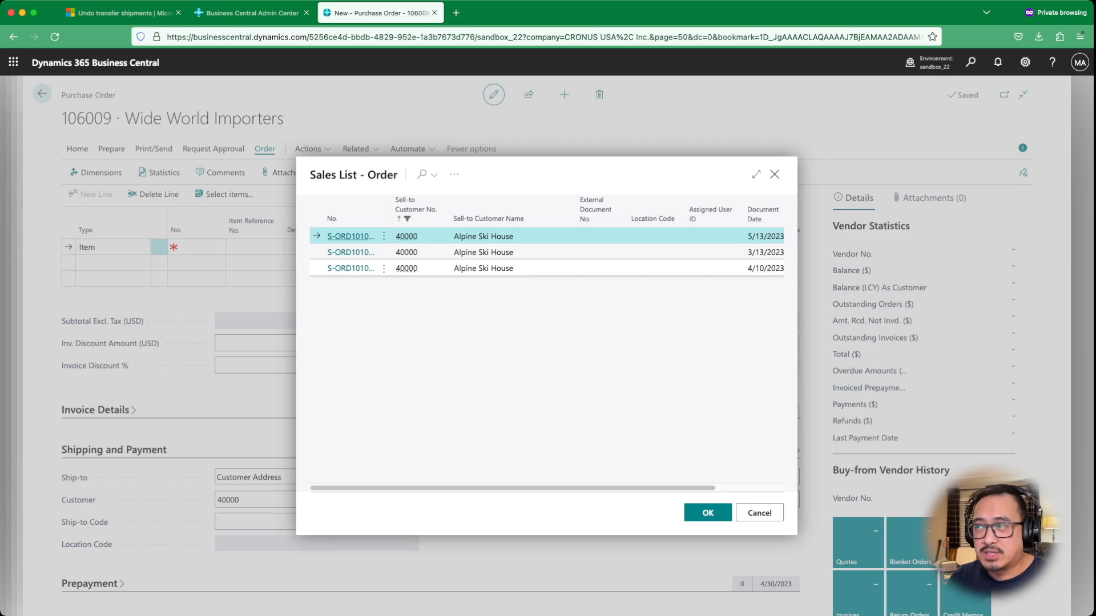
click(482, 268)
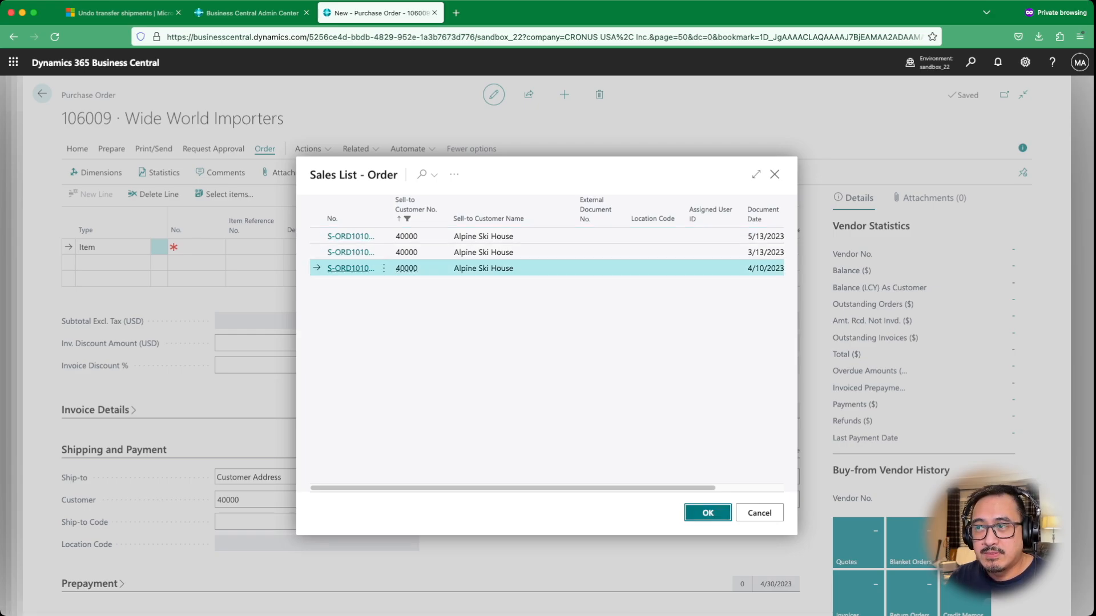
click(708, 513)
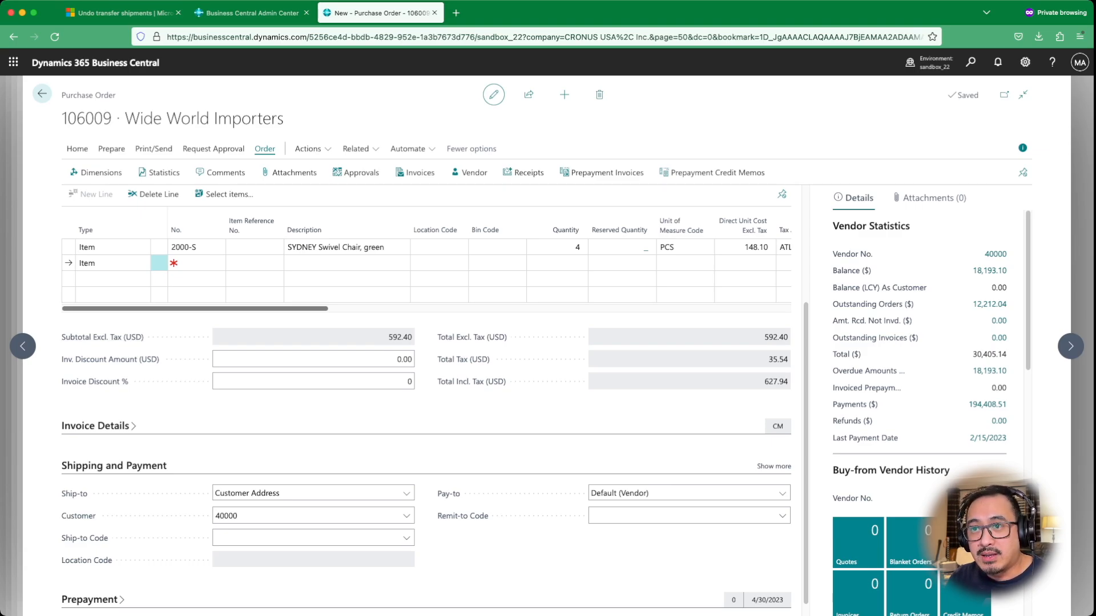
Inspect the purchase order page and search the Purchase Header table fields for "Sales Order"
click(342, 247)
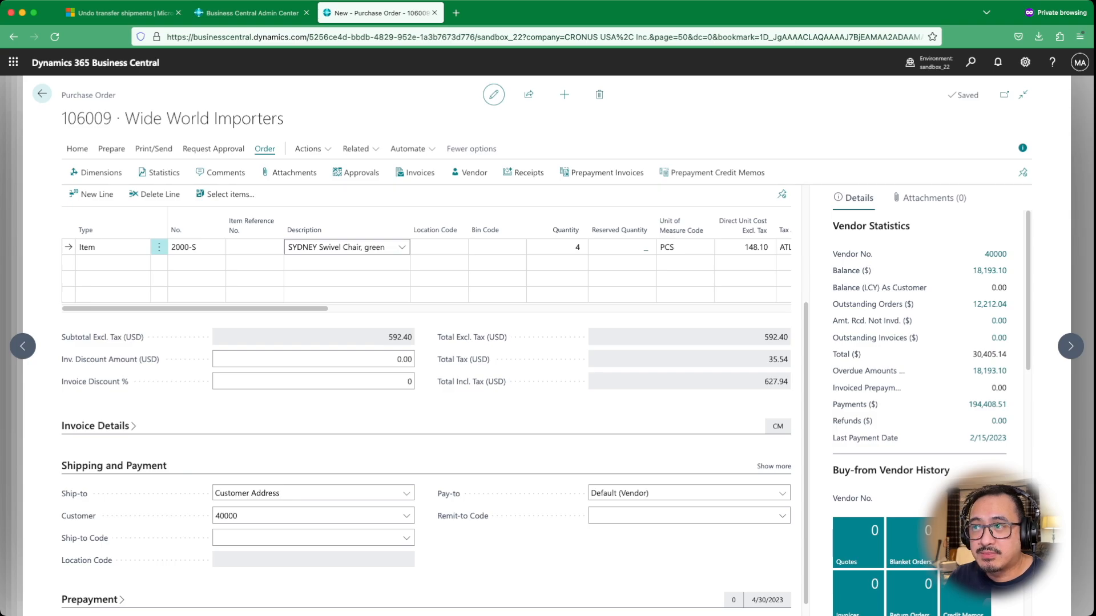
key(ctrl+alt+F1)
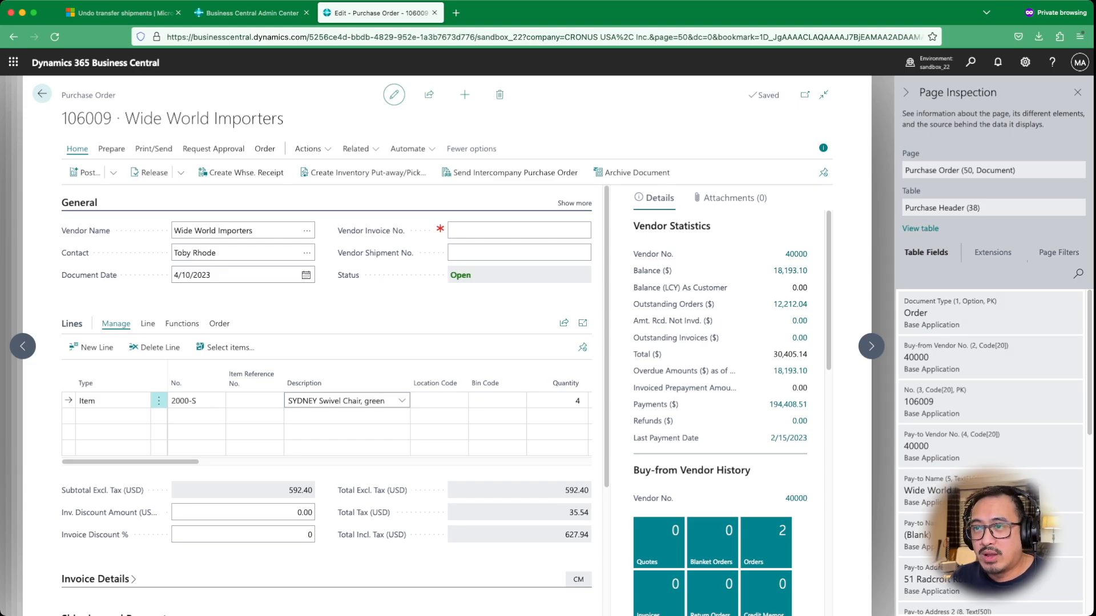
click(1078, 274)
text(S)
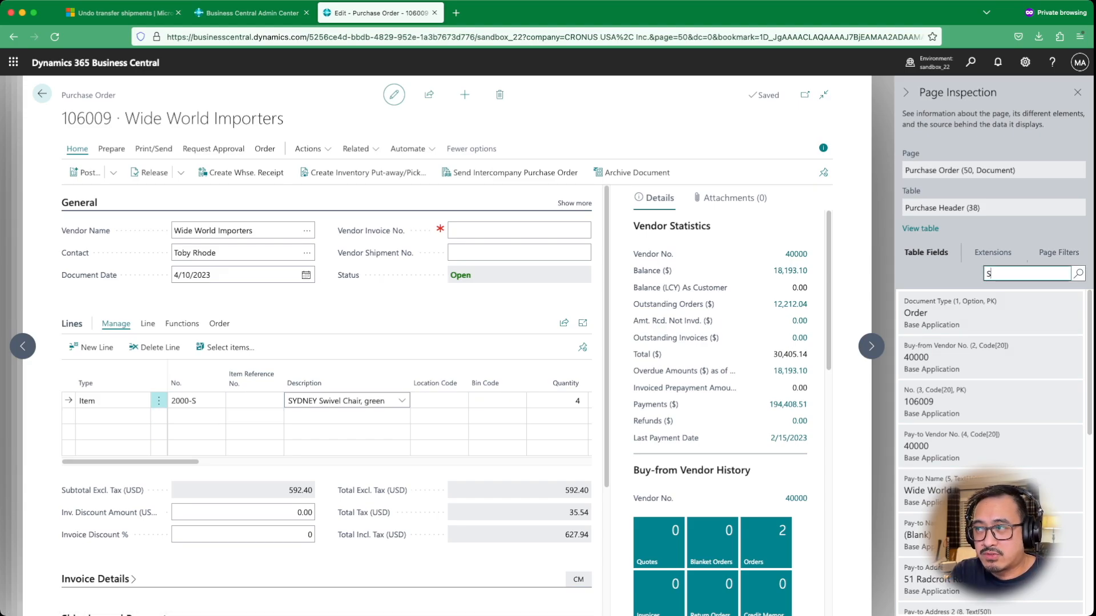
text(al)
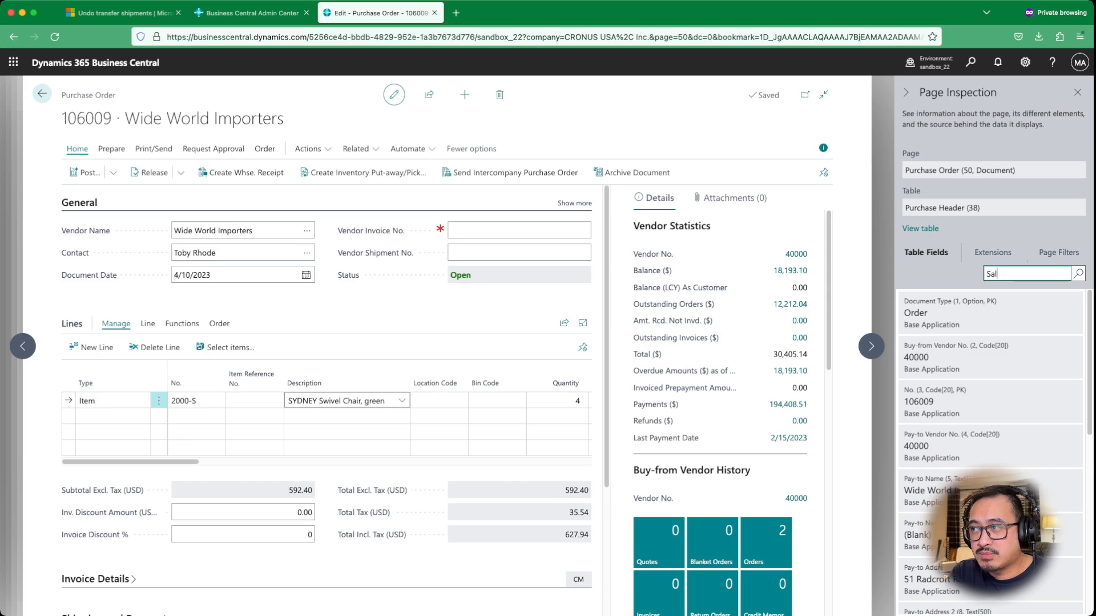
text(es Order)
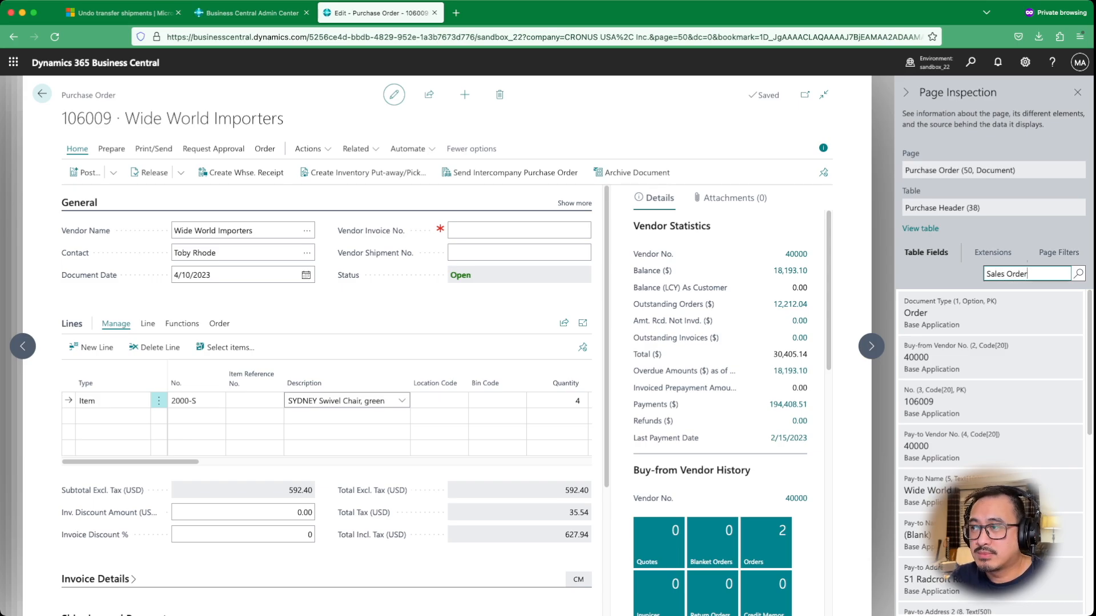
click(1078, 273)
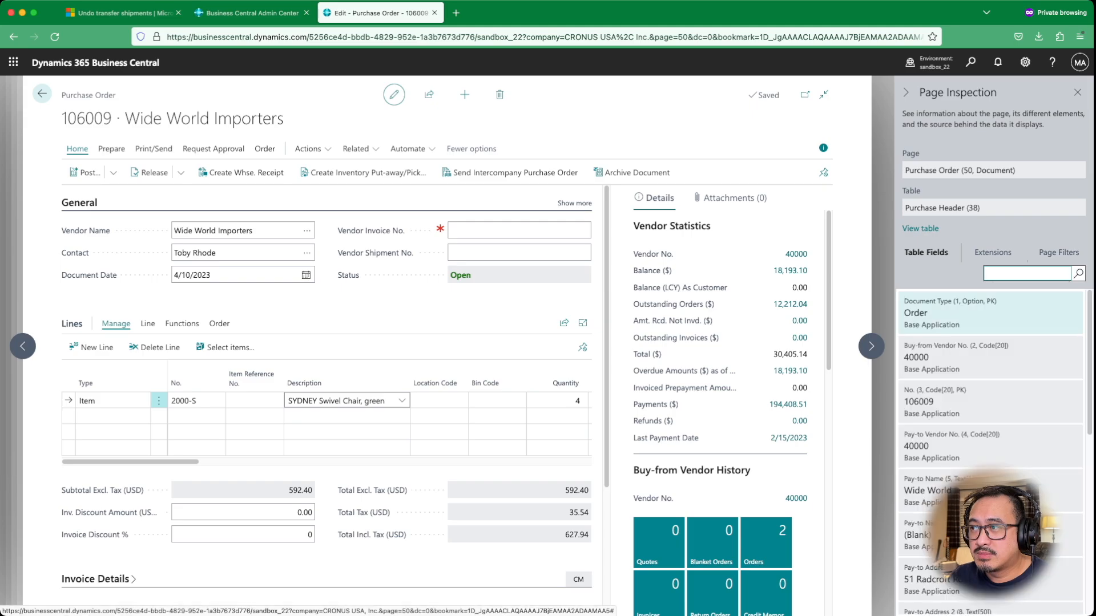
Inspect the purchase order's lines and search the Purchase Line table fields for "Sale"
click(320, 383)
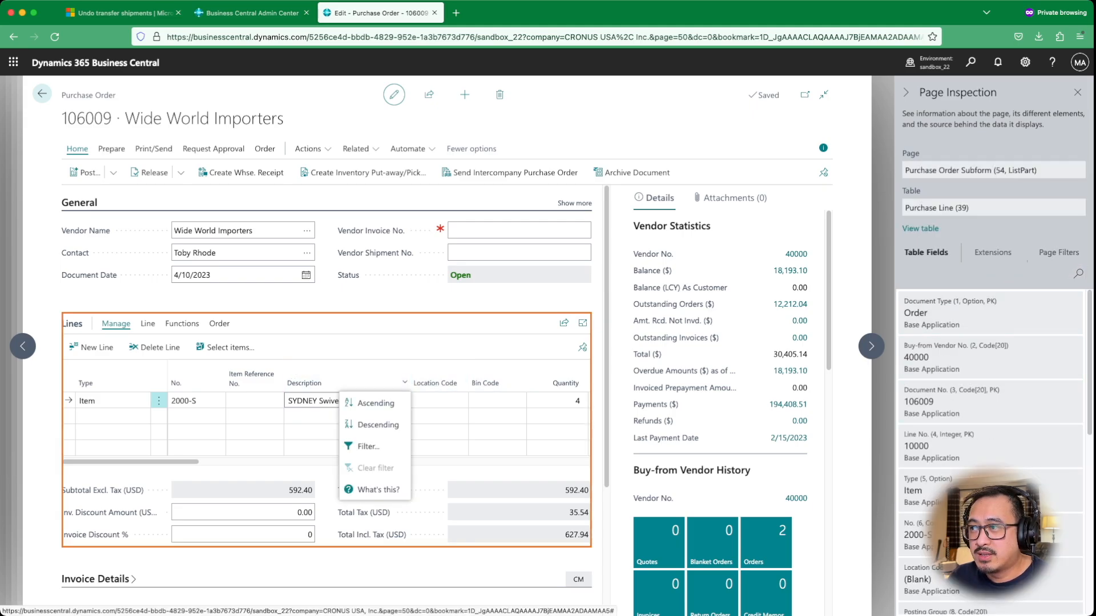
click(1078, 273)
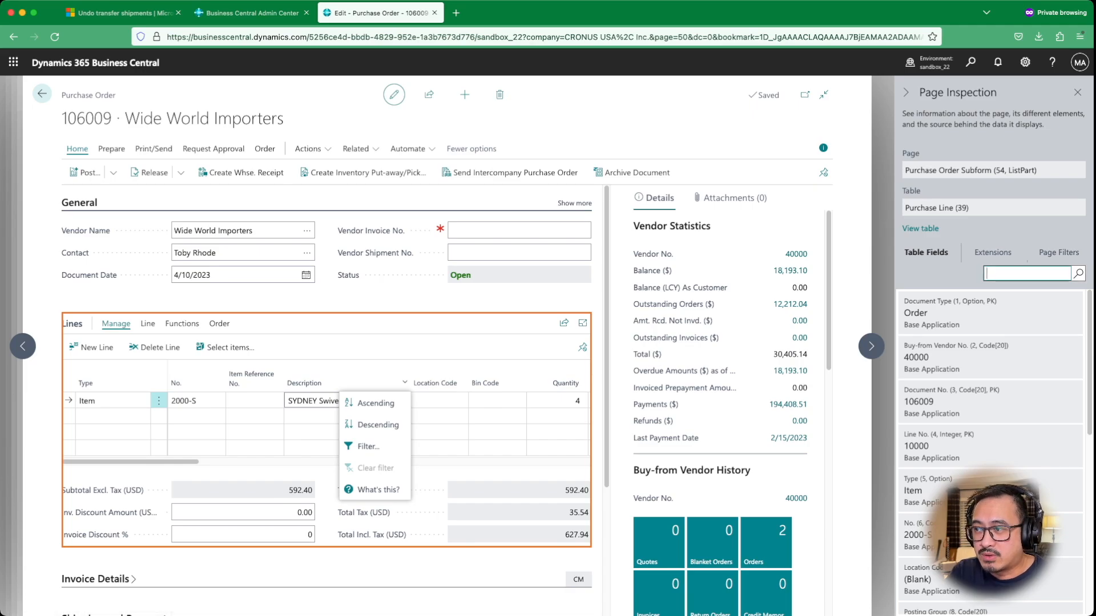
text(Sale)
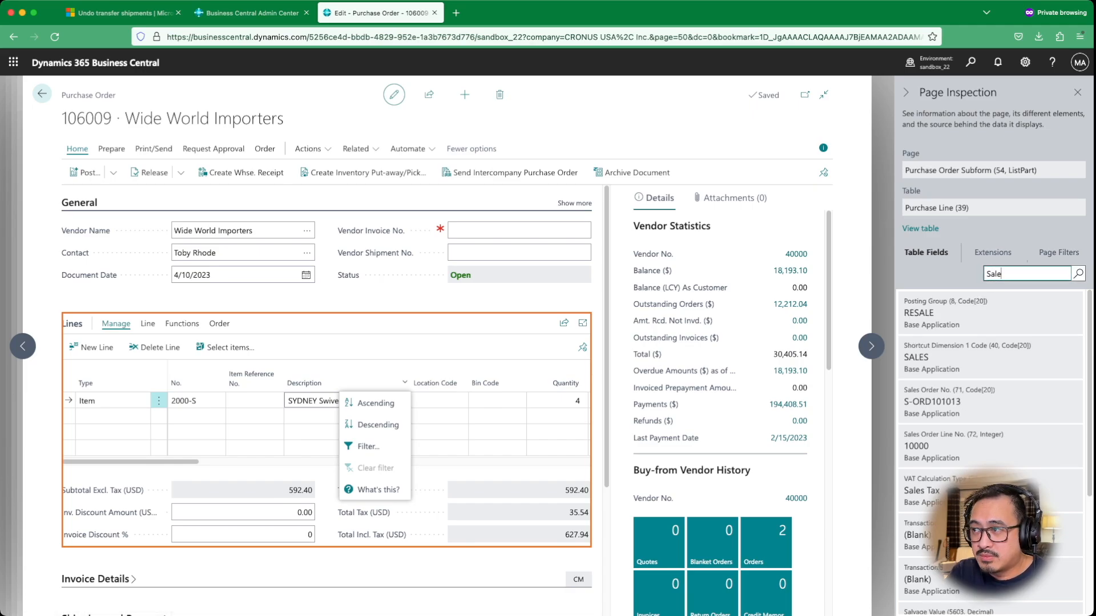
Search the Purchase Line table fields for "Sales Order", close the page inspection, and review the purchase order line's columns
text(s Order)
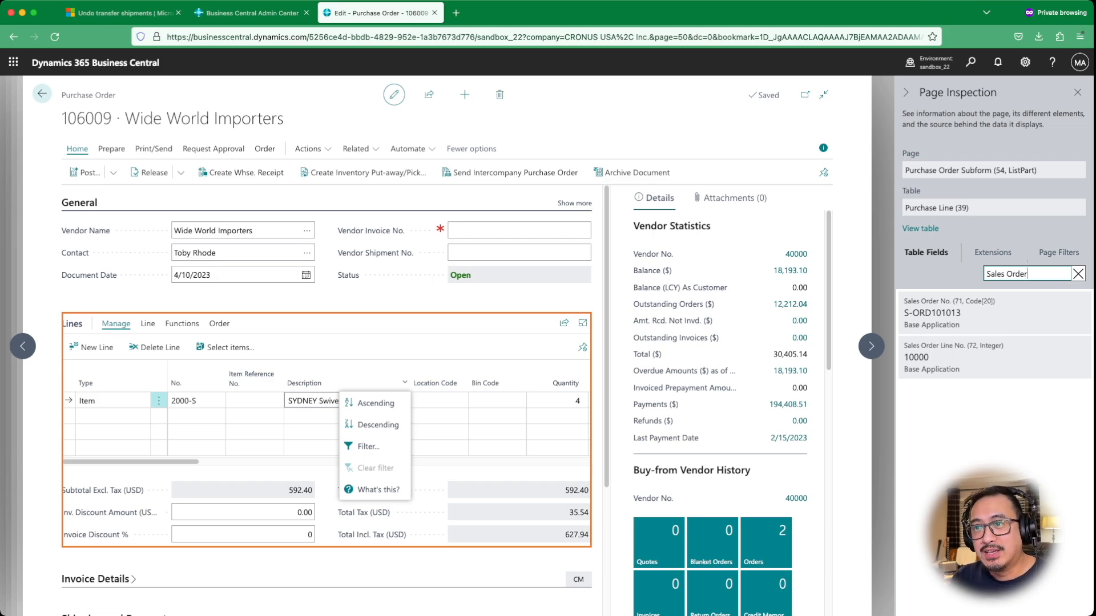
drag(154, 462, 218, 462)
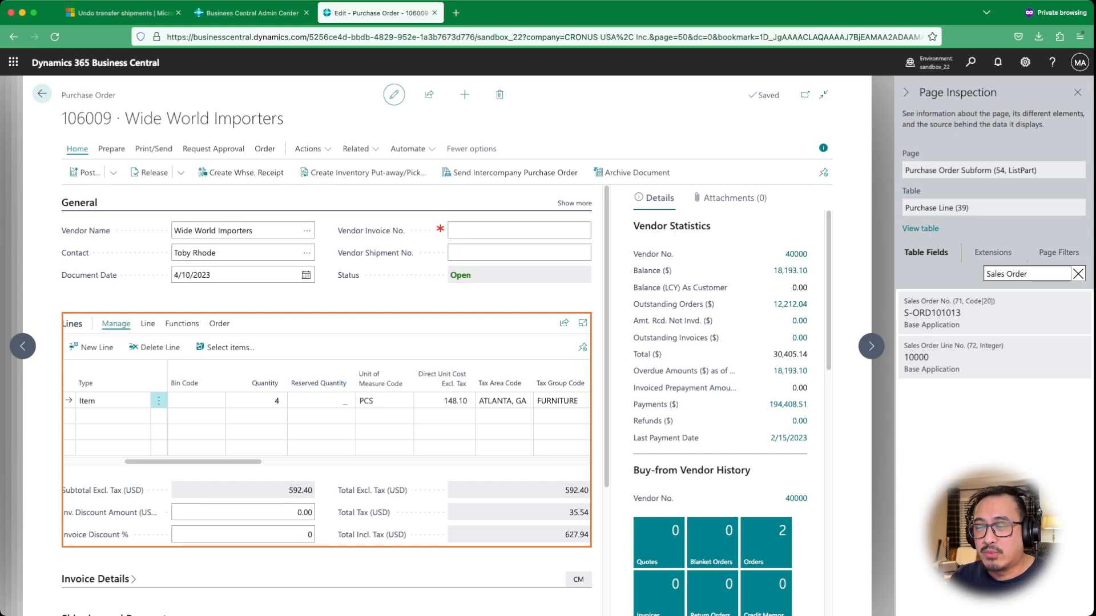
click(1076, 93)
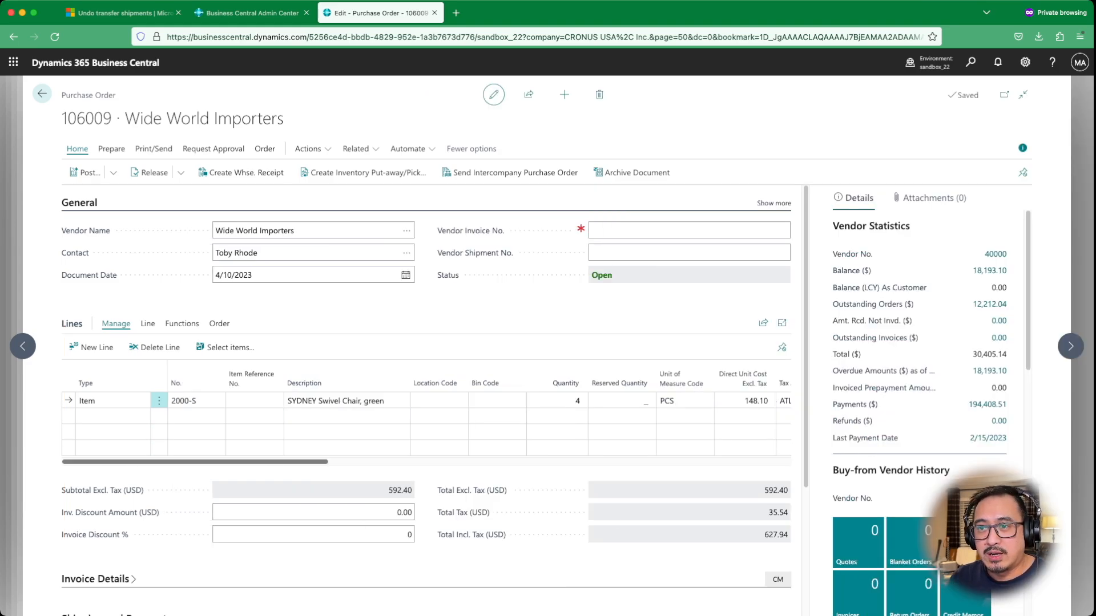
scroll(426, 422, right, 10)
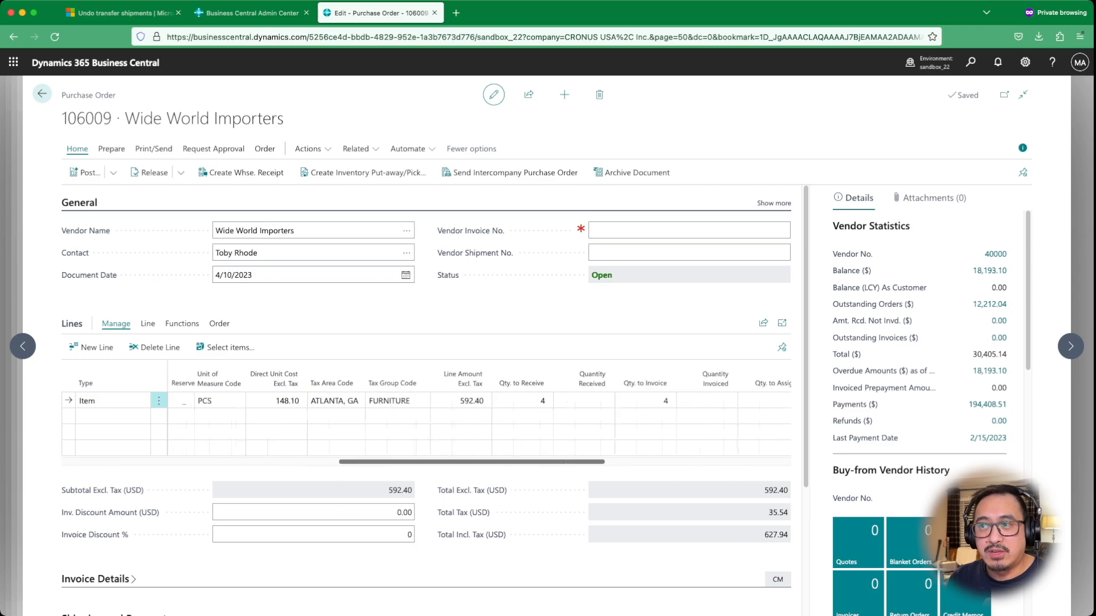
scroll(427, 422, left, 10)
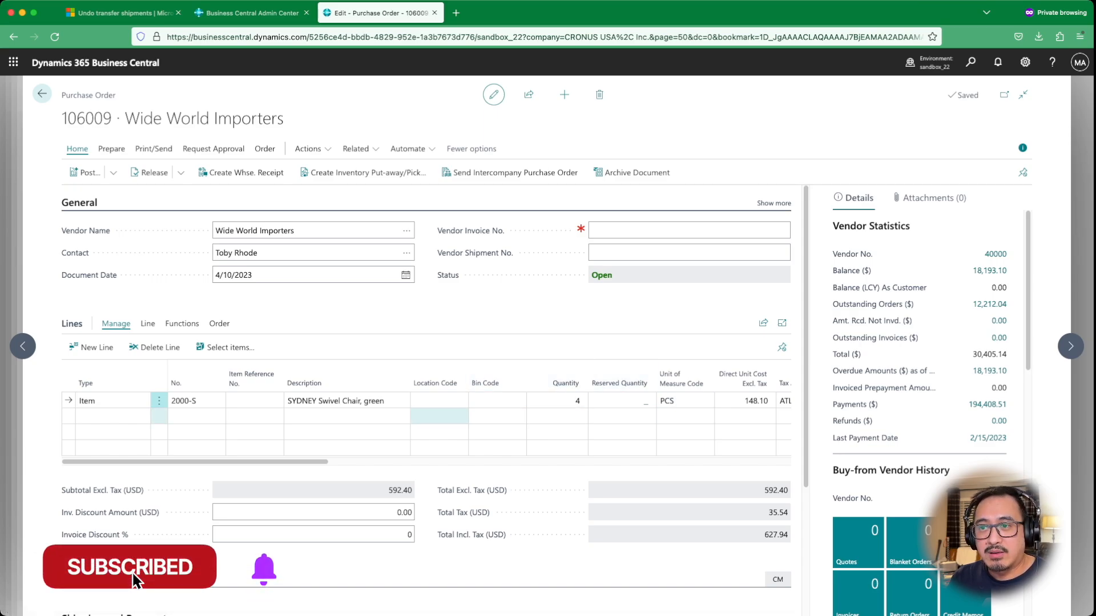
mouse_move(309, 461)
mouse_down()
mouse_move(455, 462)
mouse_move(308, 461)
mouse_up()
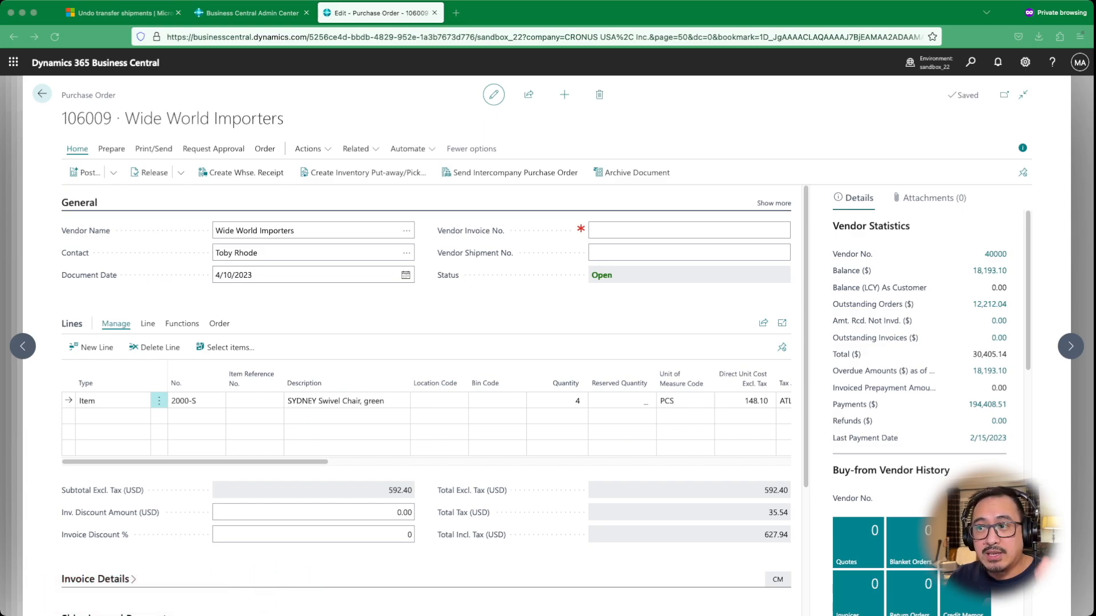
Post the Alpine Ski House drop shipment sales order with Ship and Invoice, and decline opening the posted invoice
key(super+Tab)
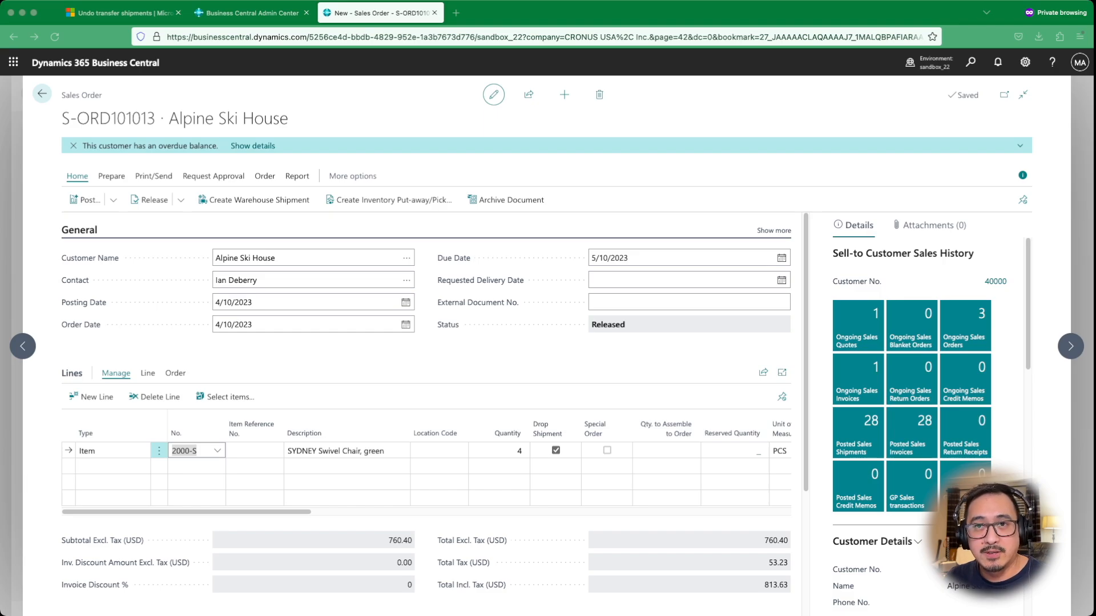
click(193, 451)
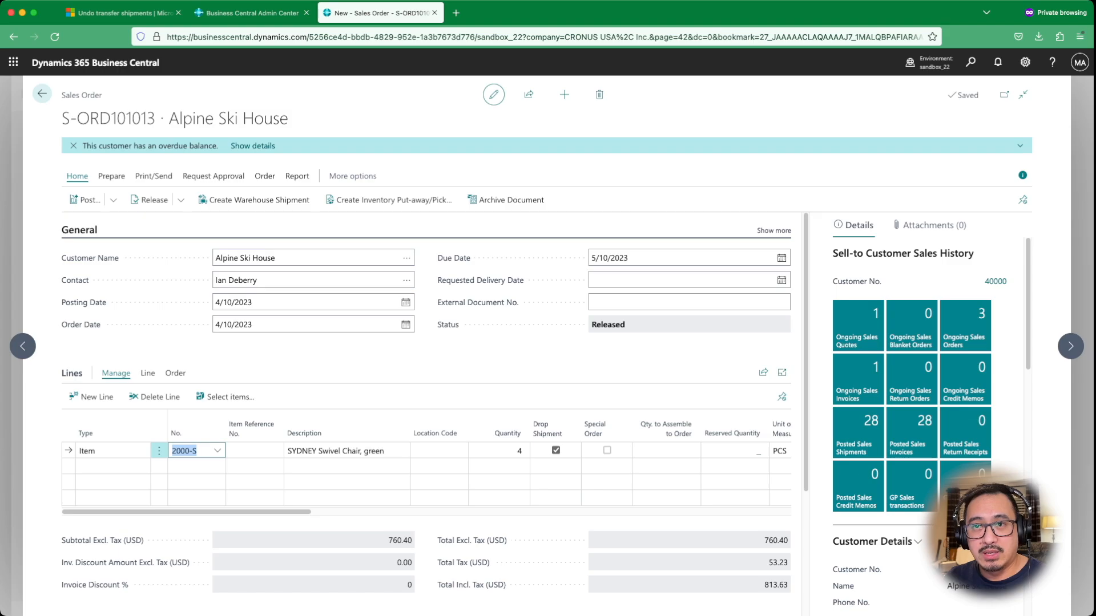
click(85, 200)
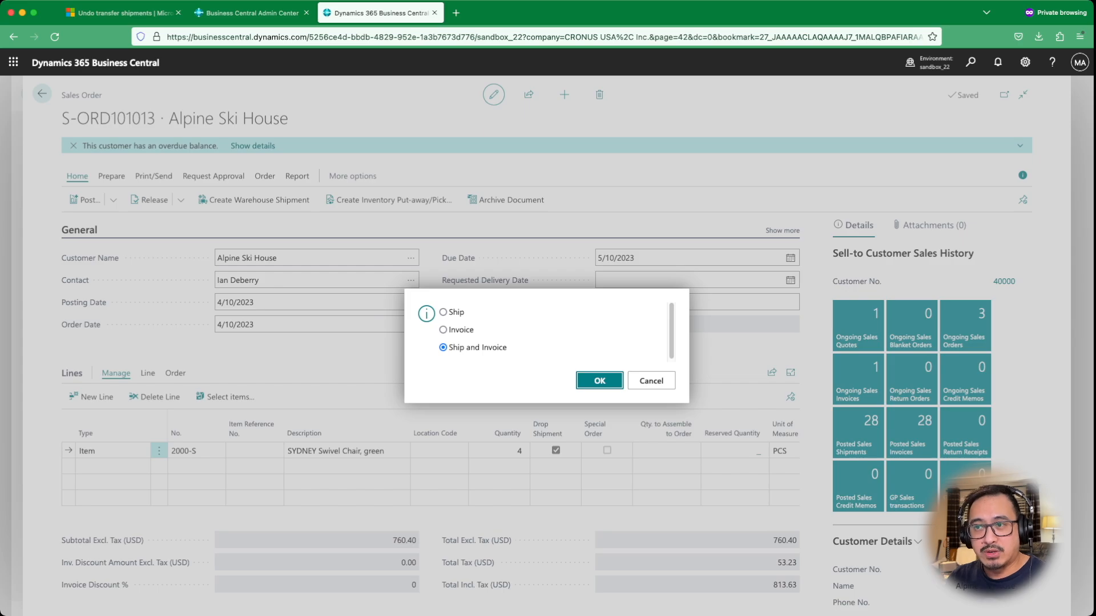
key(Return)
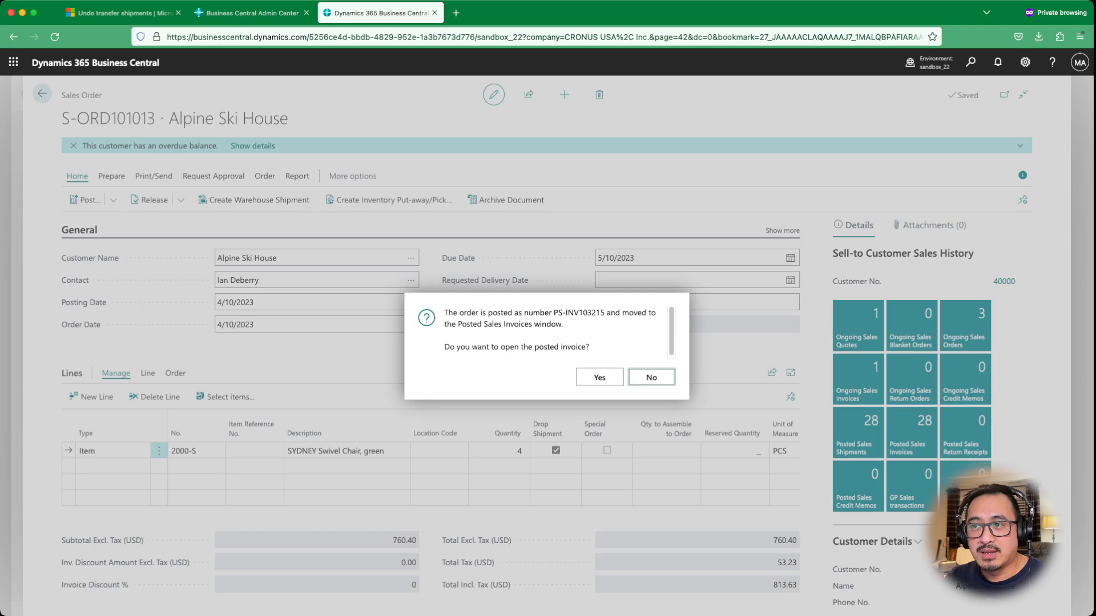
click(651, 378)
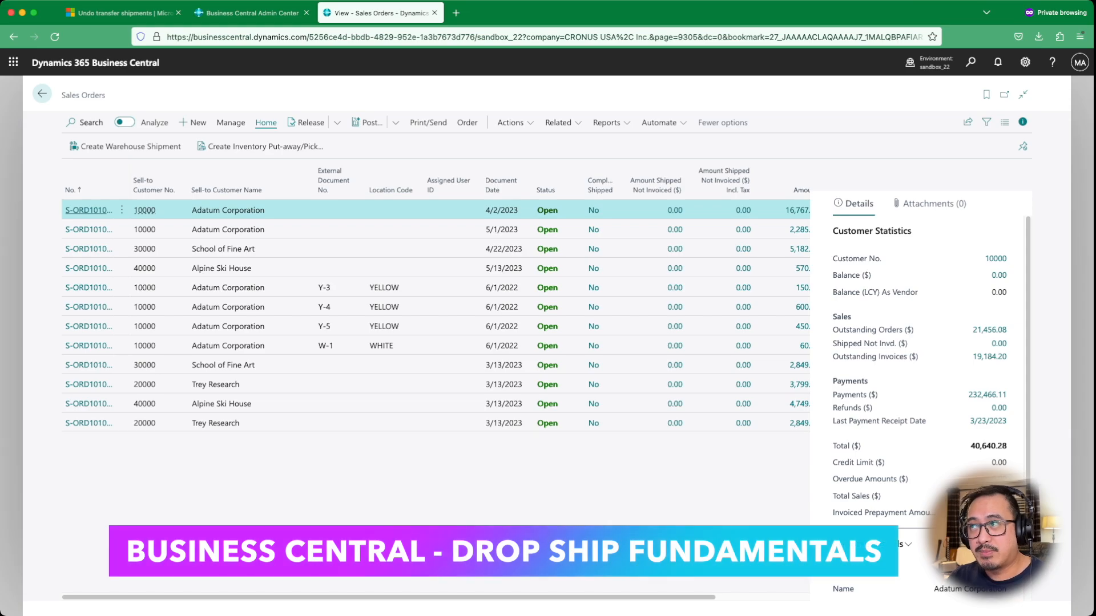
Find the Purchase Orders list by searching for "purchase" and open the released Wide World Importers order dated 4/10/2023
key(alt+q)
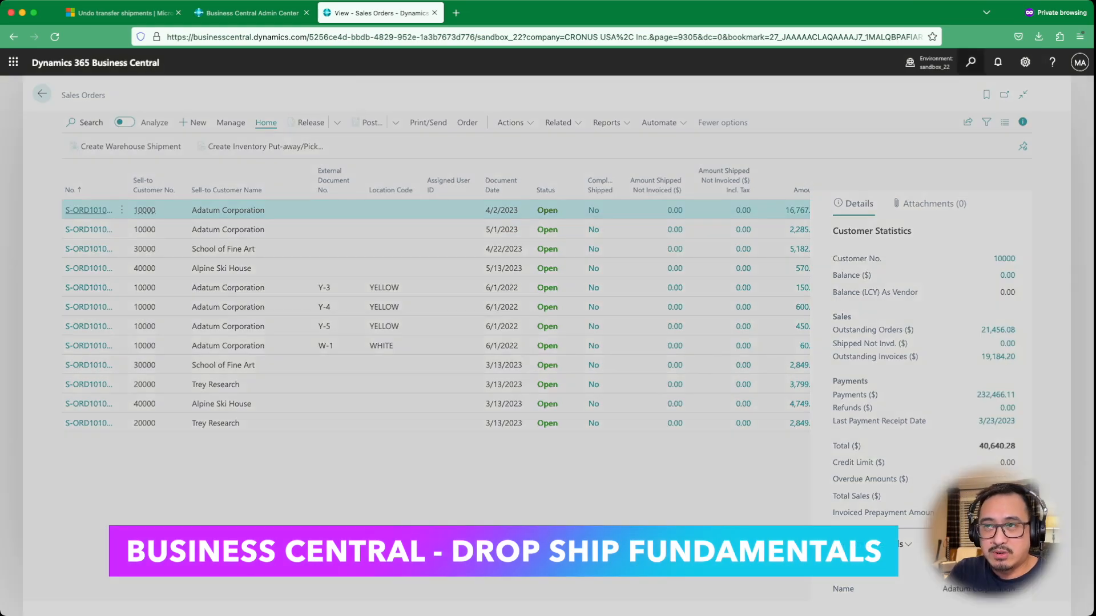
text(purchase)
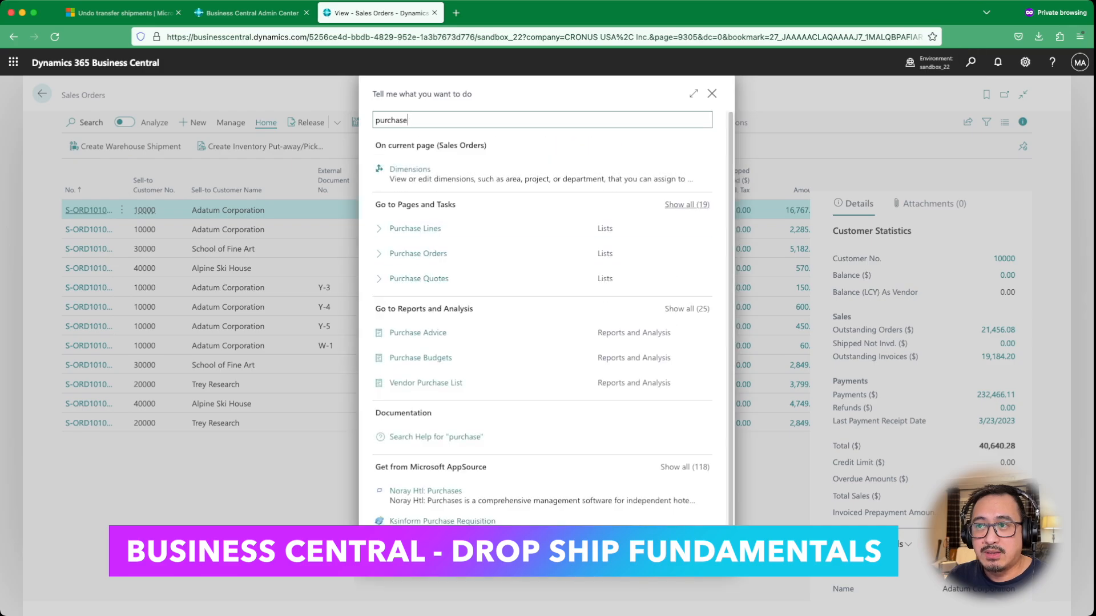
key(Down)
key(Return)
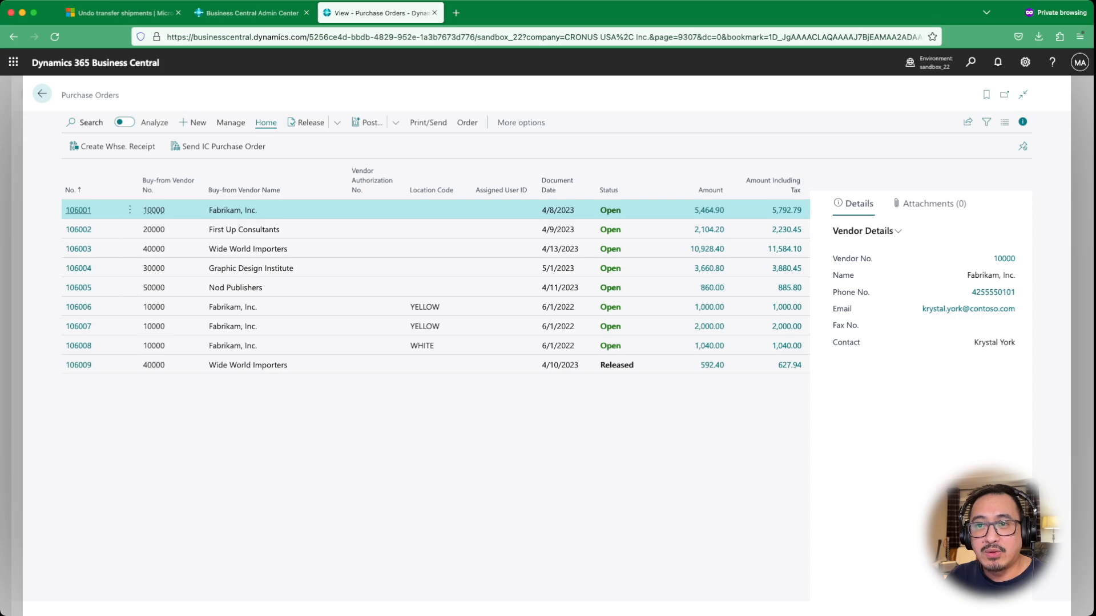
click(78, 365)
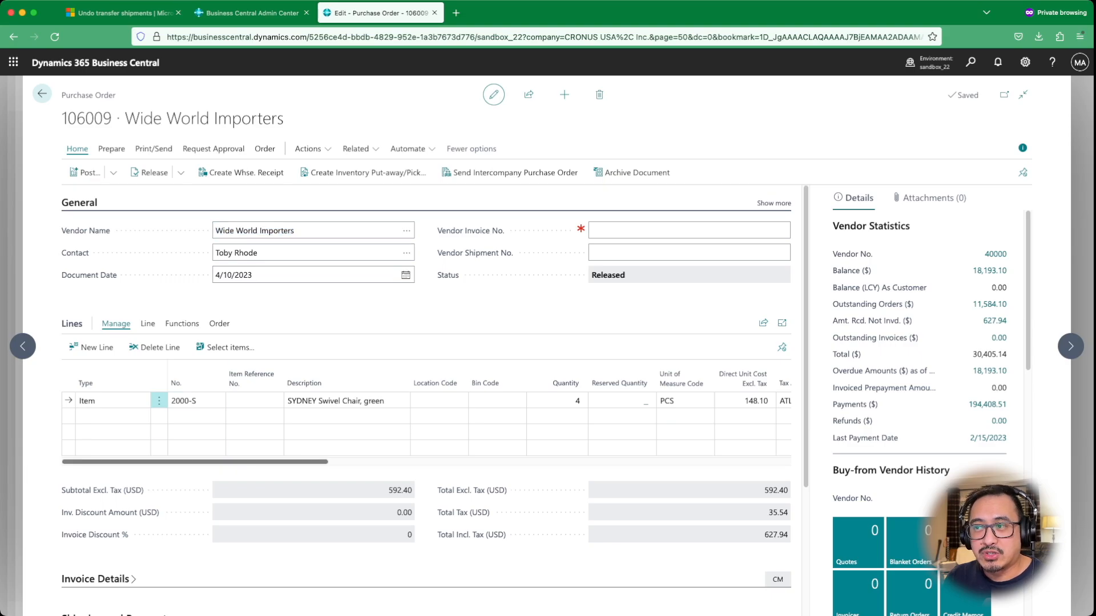
Check the purchase line's received and to-invoice quantities, and try to post the order with the Invoice option
scroll(425, 416, right, 8)
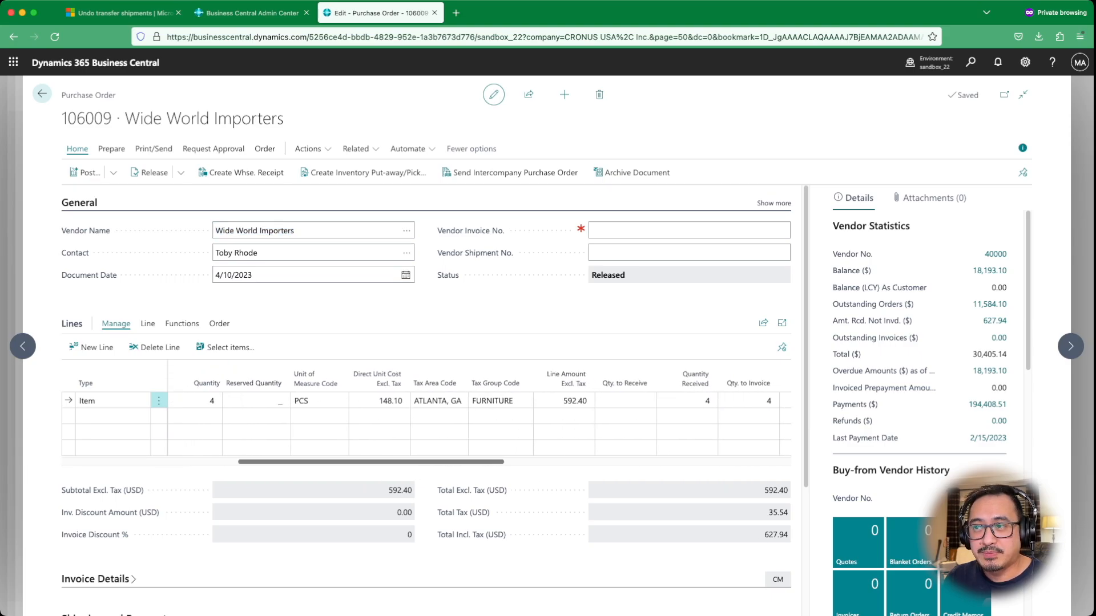
scroll(568, 399, right, 3)
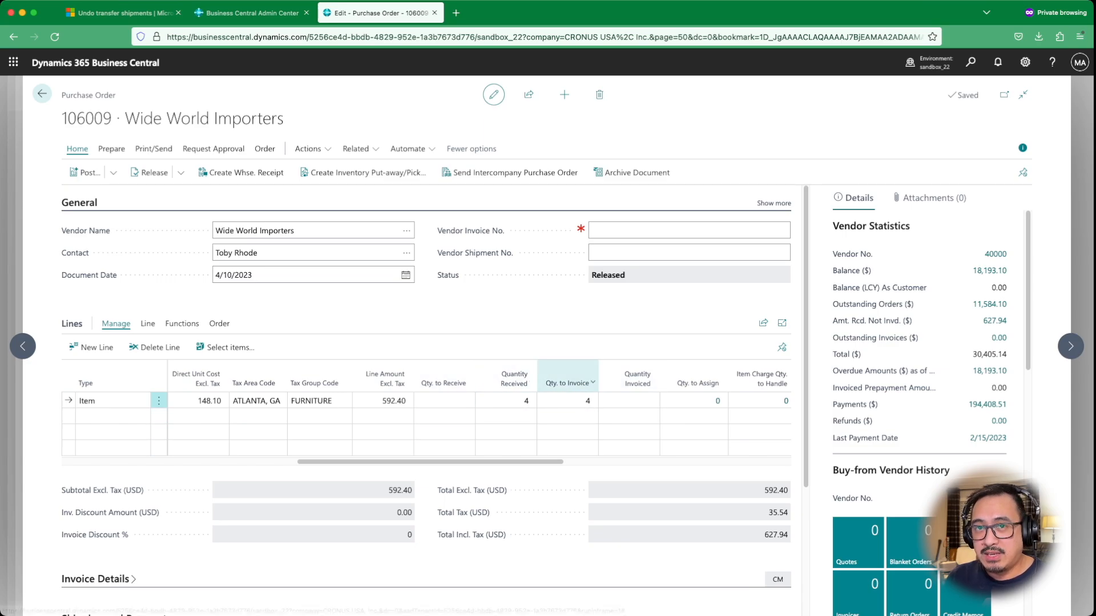
mouse_move(566, 382)
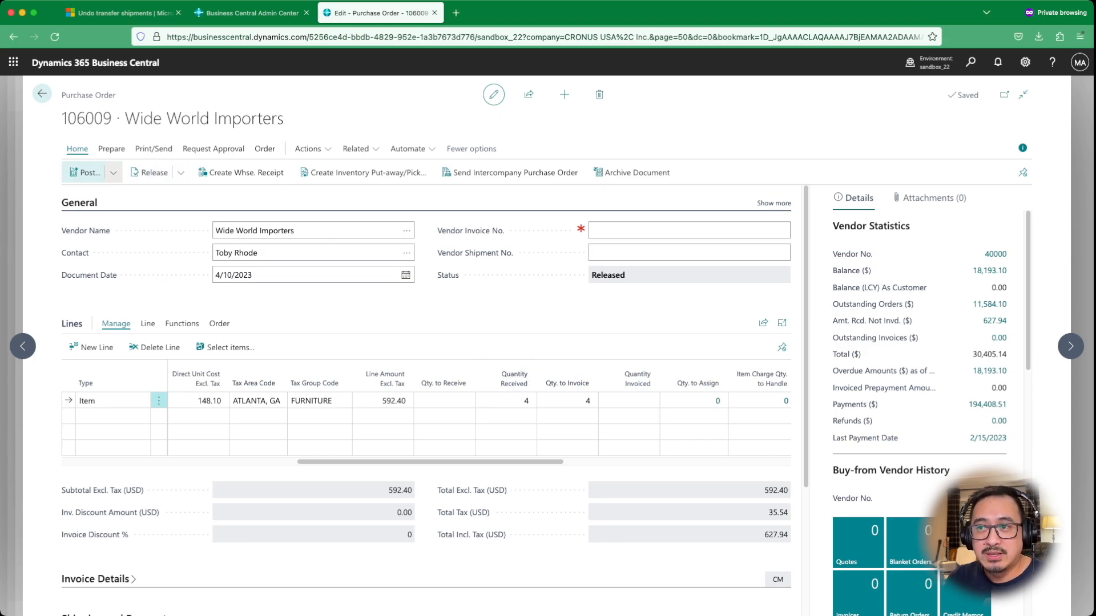
click(86, 172)
click(443, 330)
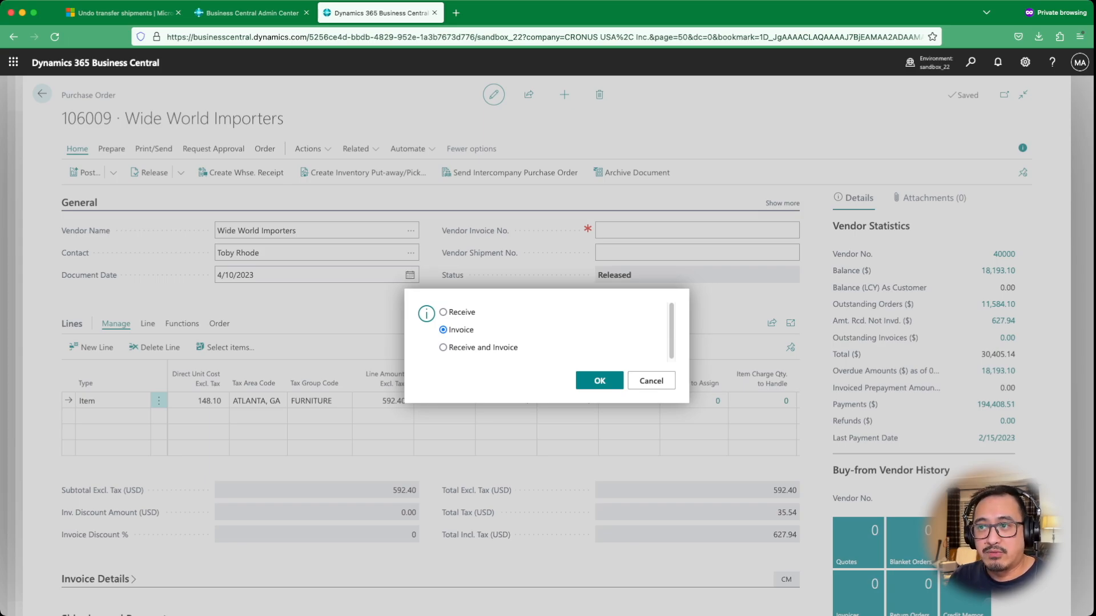
click(599, 380)
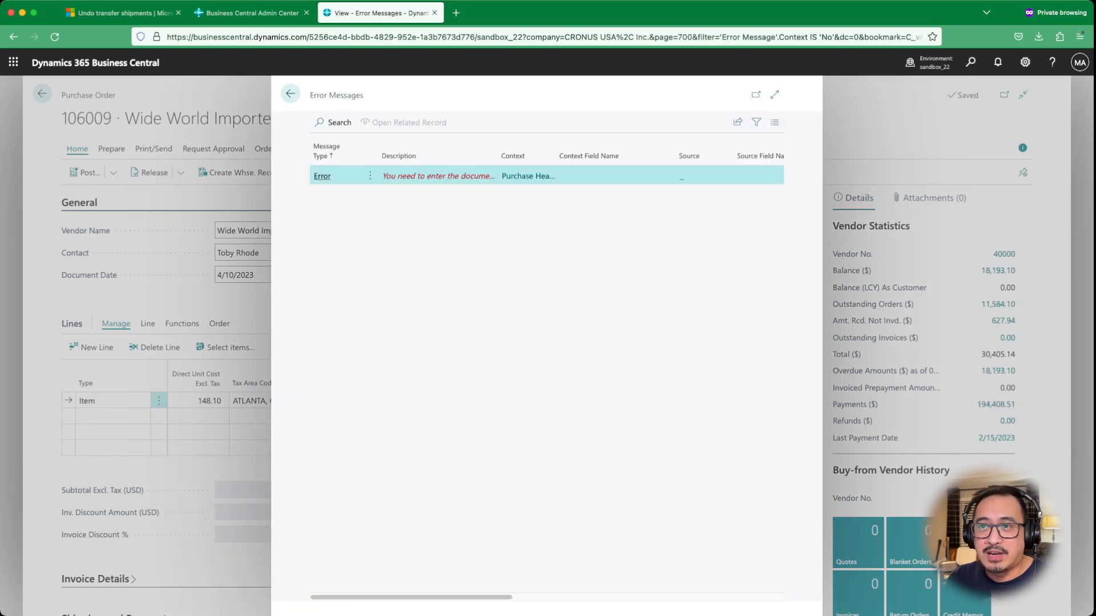
click(290, 93)
Set the purchase order's Vendor Invoice No. to DropShip123456
click(689, 230)
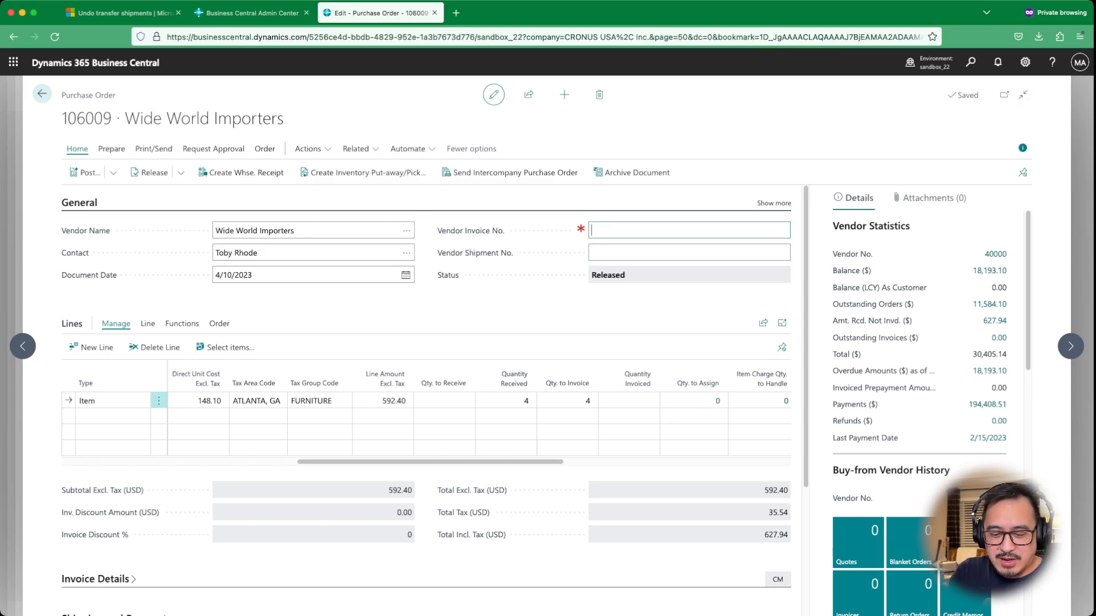
text(Drop)
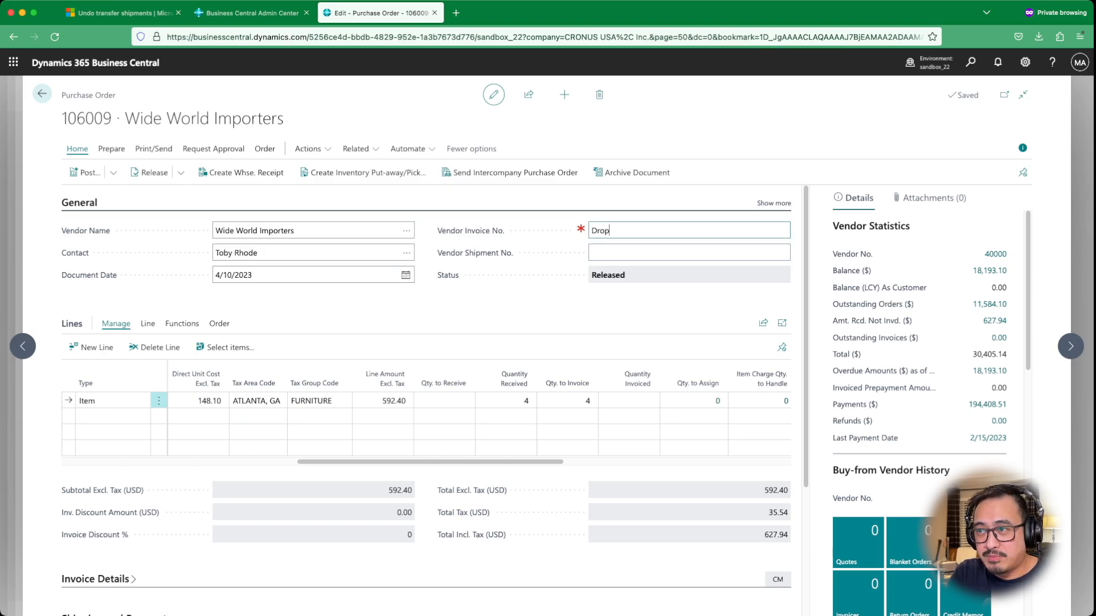
text(Ship)
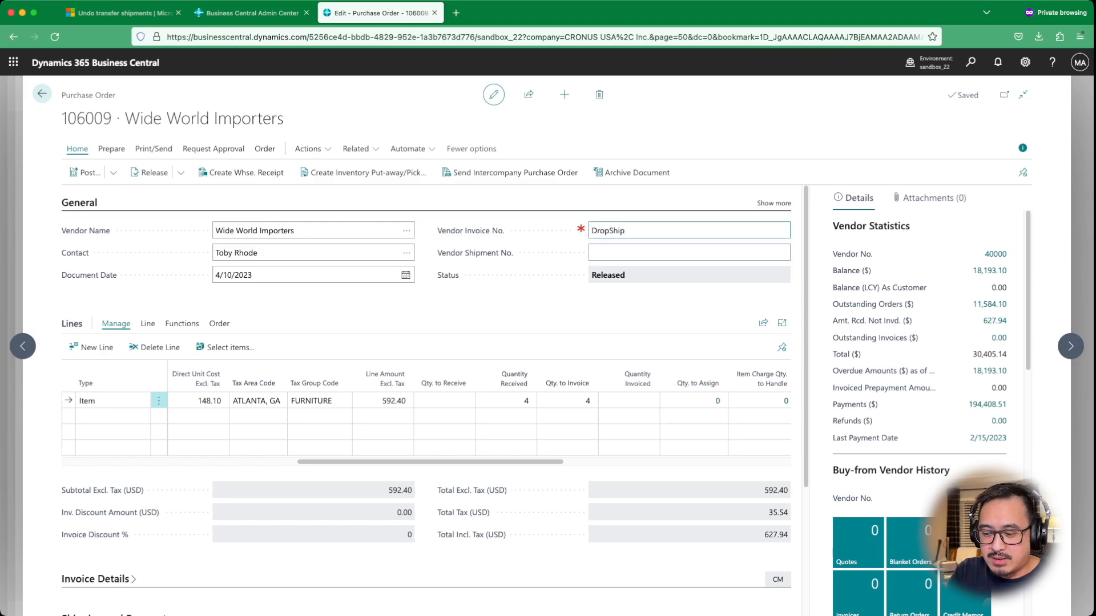
text(123456)
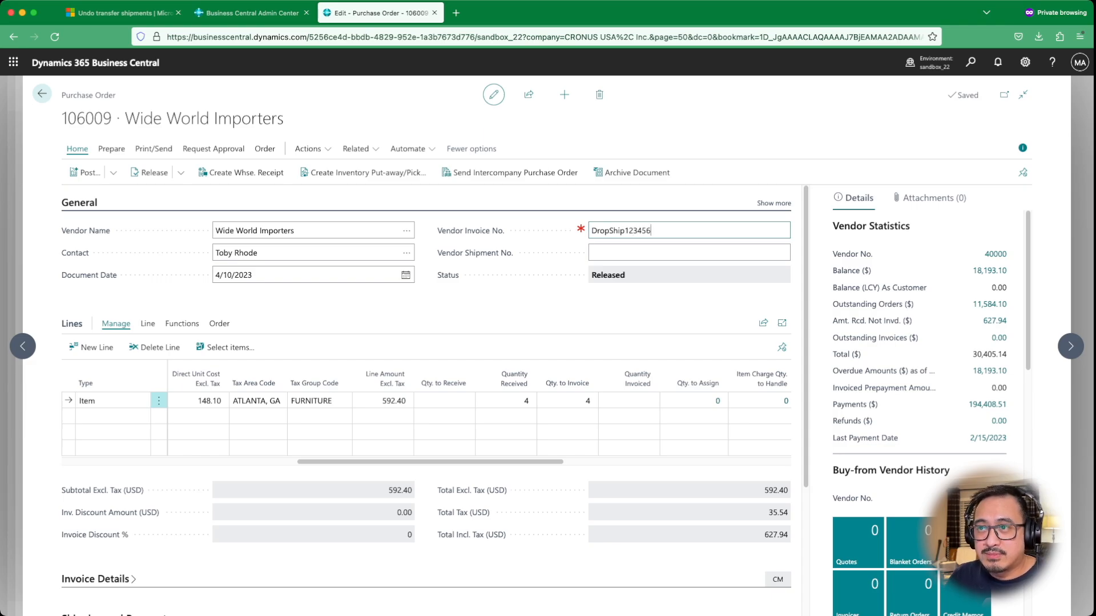
key(Tab)
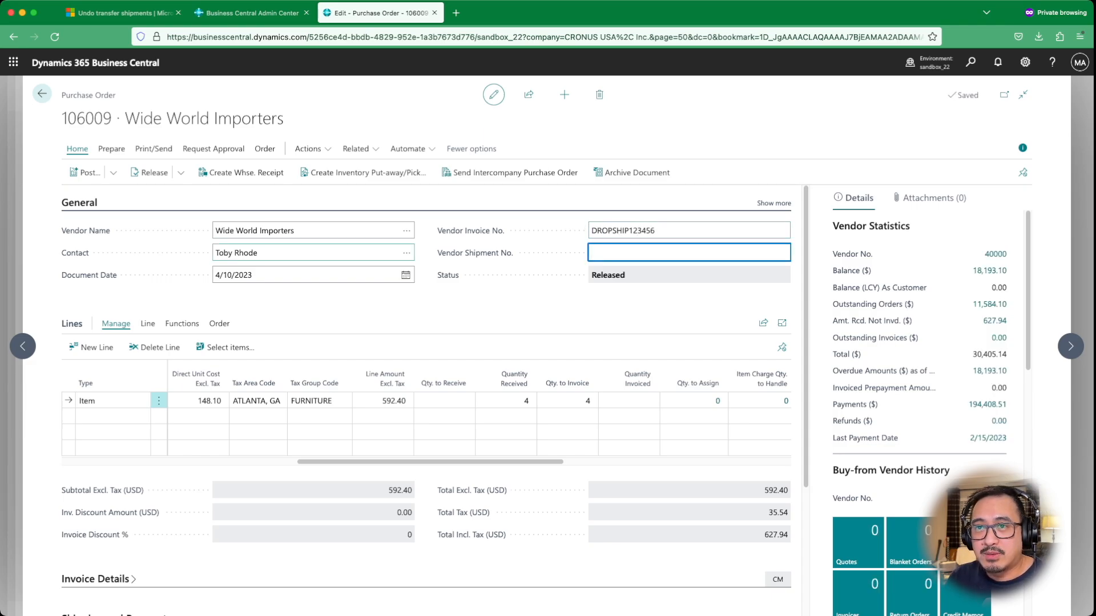
Post the Wide World Importers purchase order with the Invoice option only, and decline opening the posted invoice
click(86, 172)
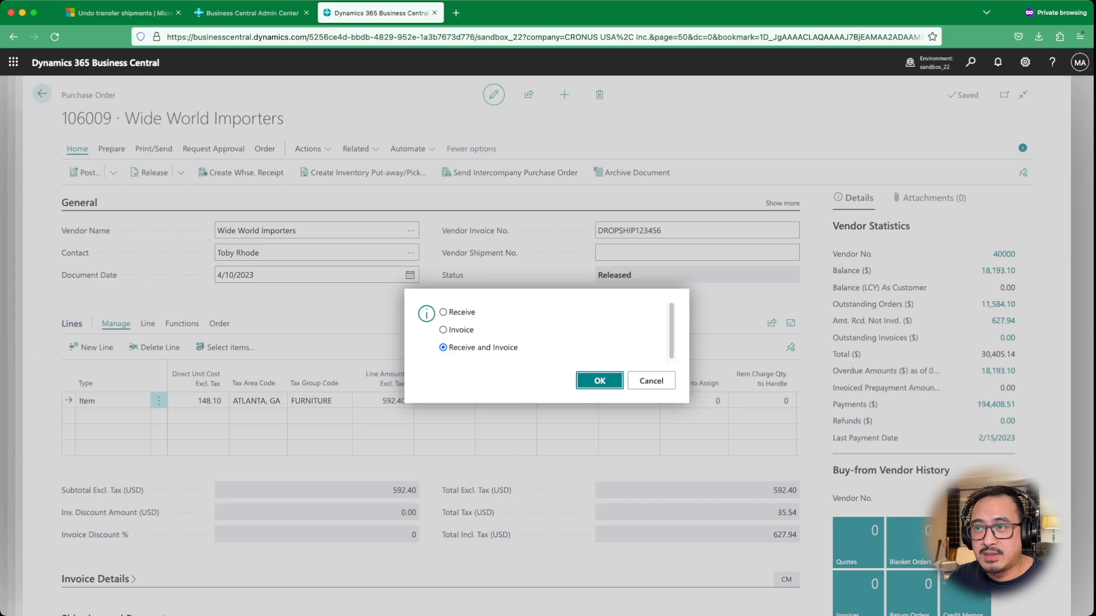
click(444, 330)
click(599, 380)
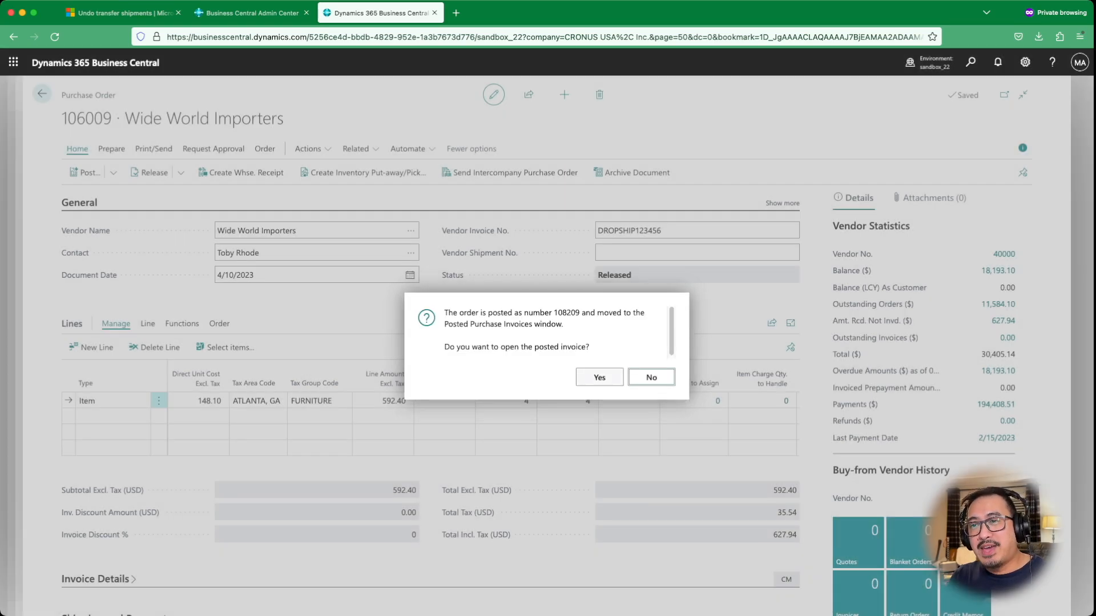
click(651, 377)
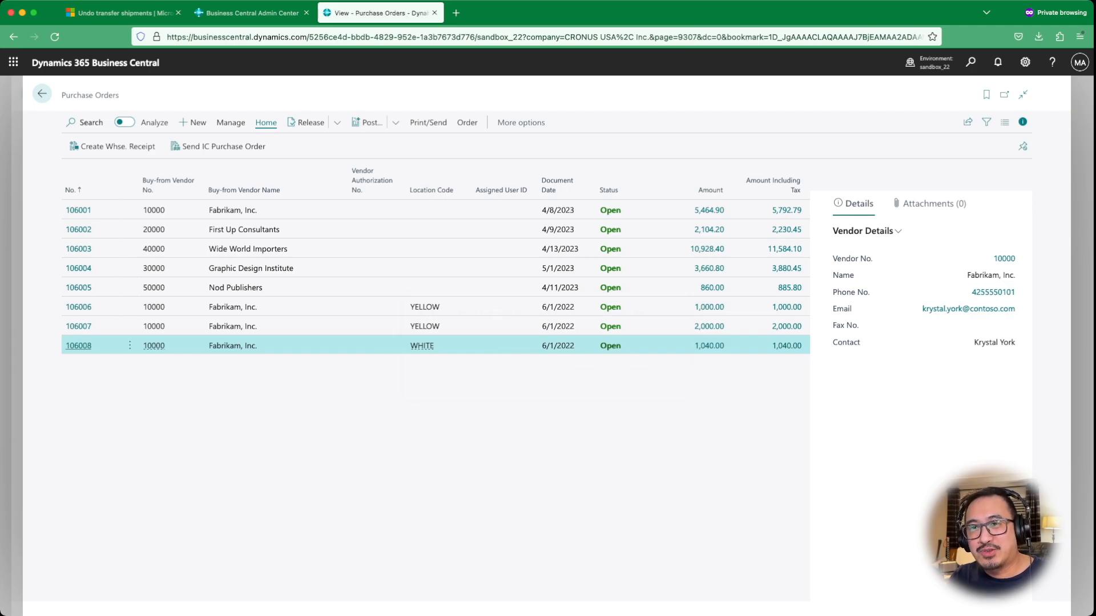
key(super+Tab)
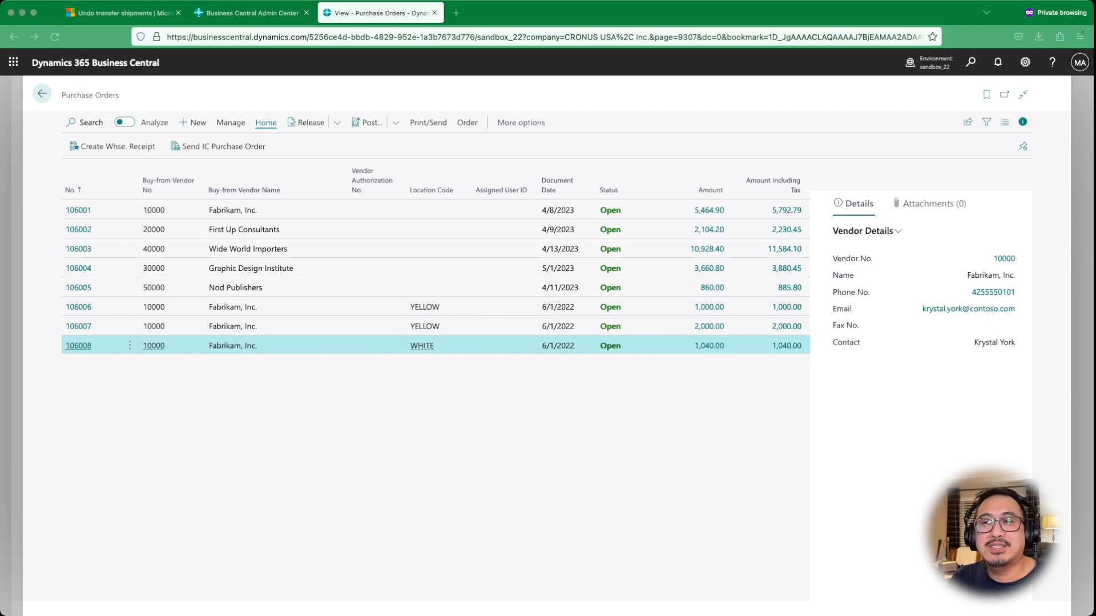